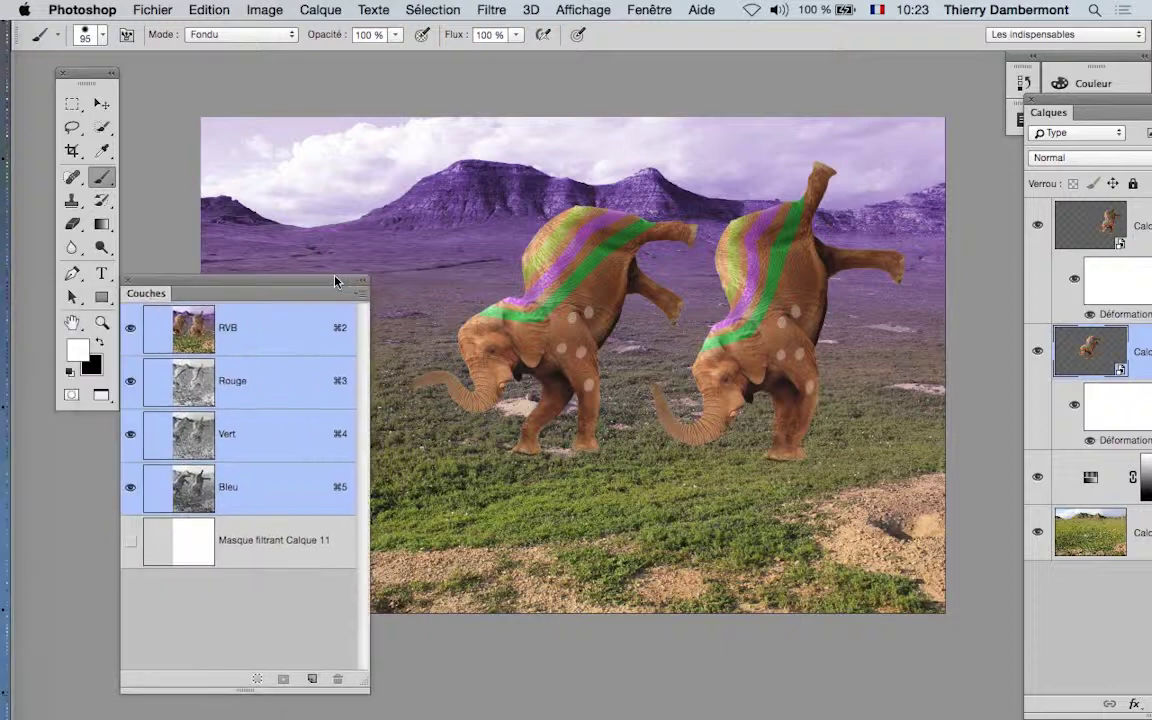
Step: Close the channels list and redisplay the full layer list over the right part of the image
left_click(128, 236)
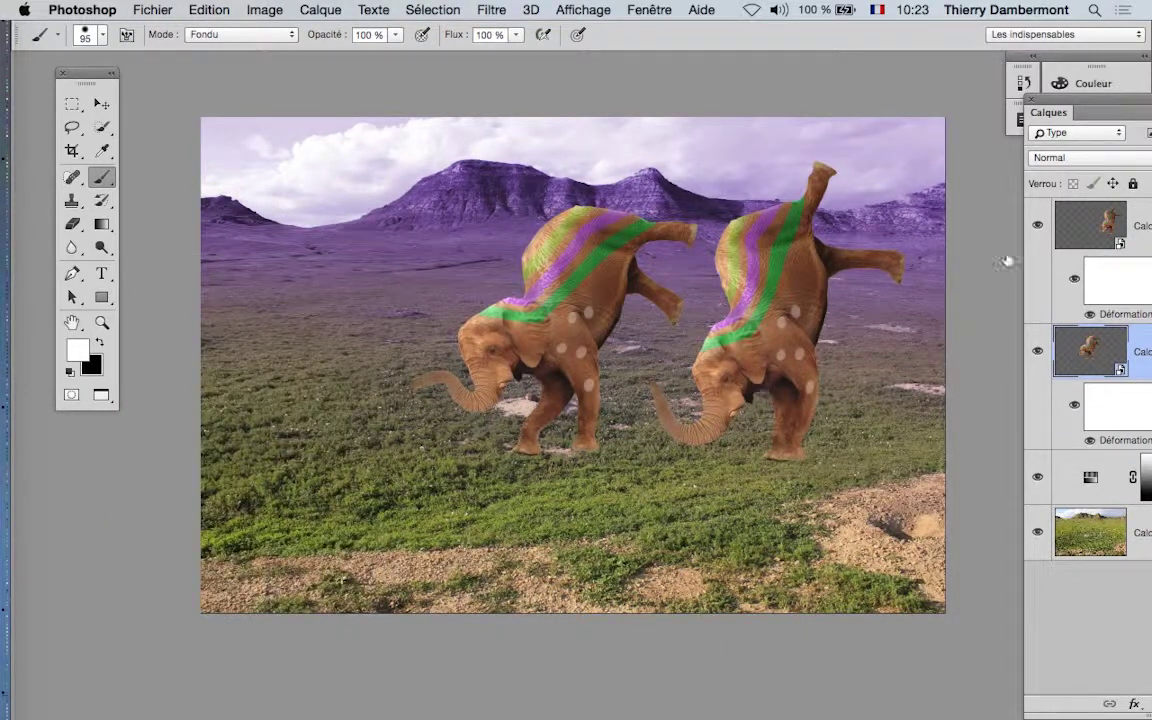
left_click(1033, 99)
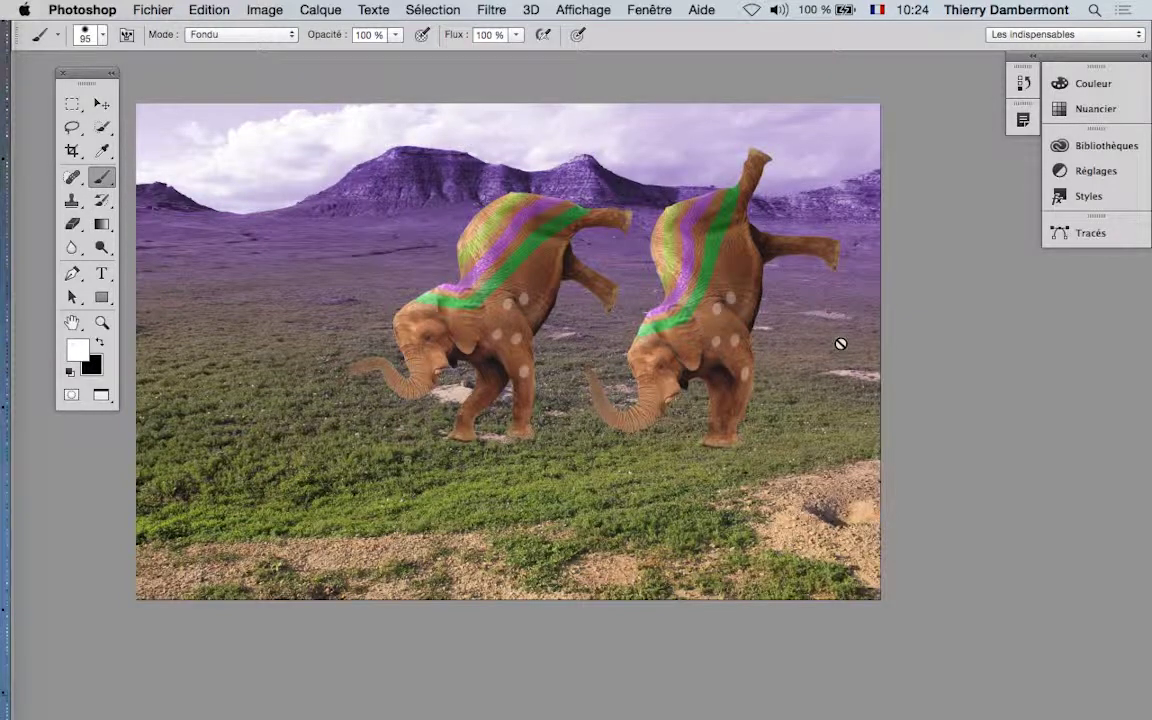
left_click(652, 11)
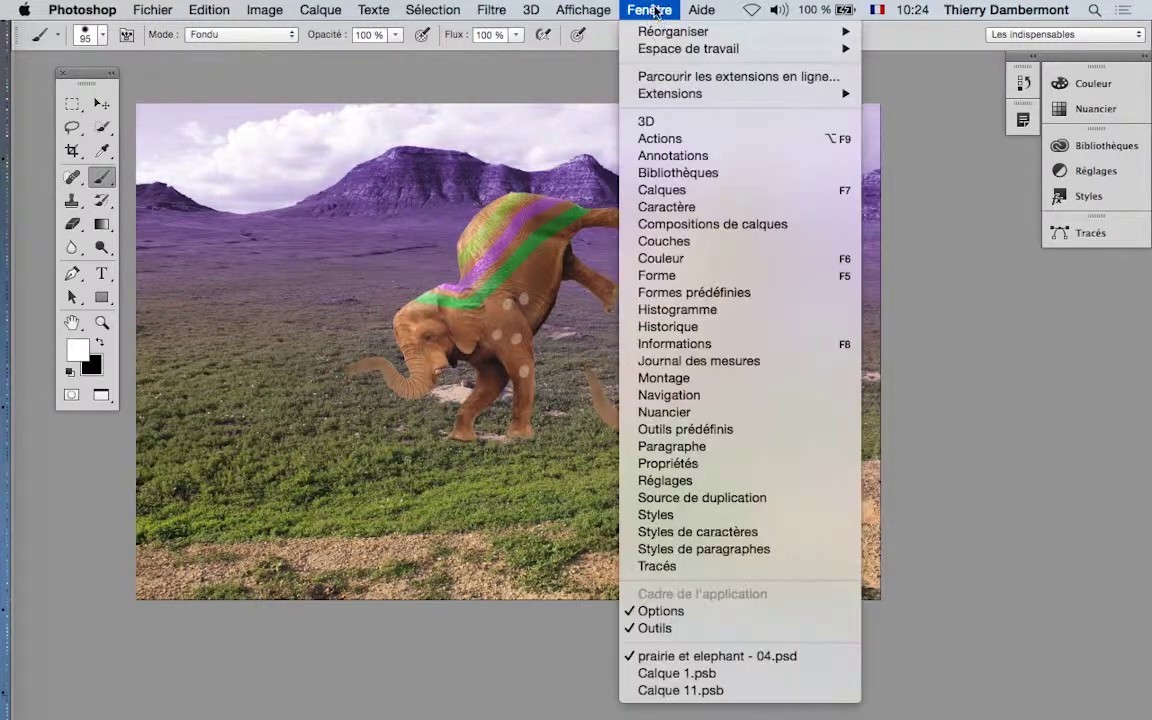
left_click(668, 189)
left_click_drag(1080, 128, 857, 110)
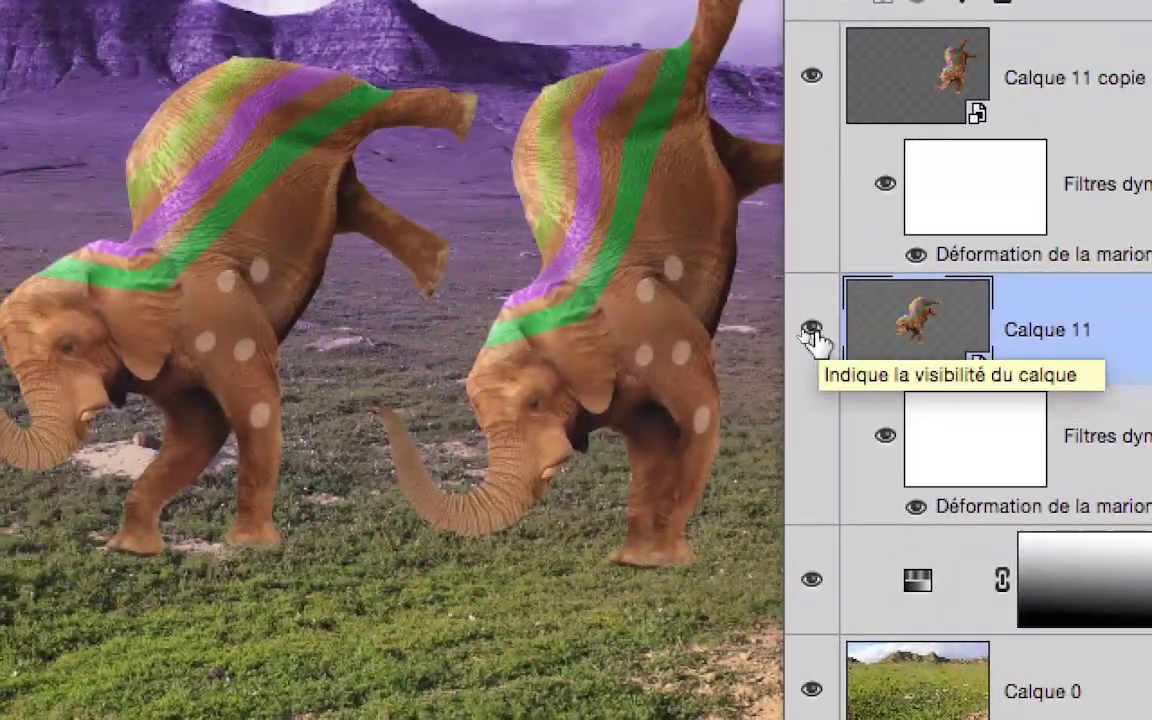
Step: Identify the elephant on Calque 11 by toggling its visibility, and create an independent smart object copy of that layer
left_click(750, 322)
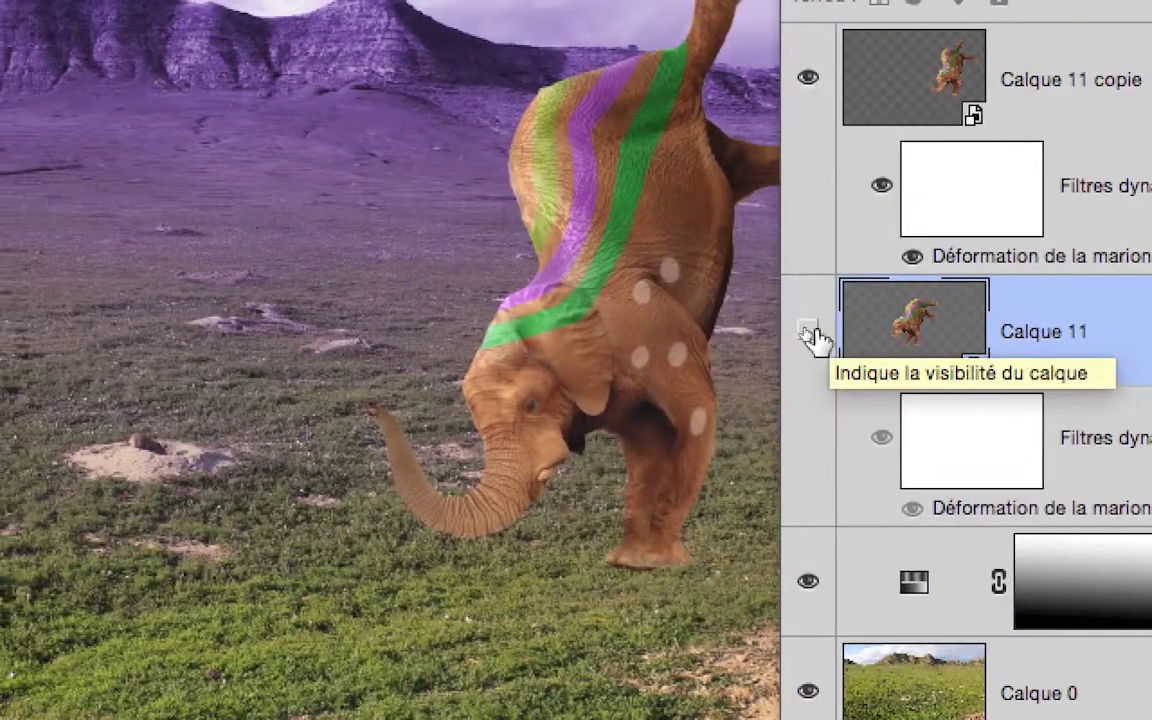
left_click(811, 331)
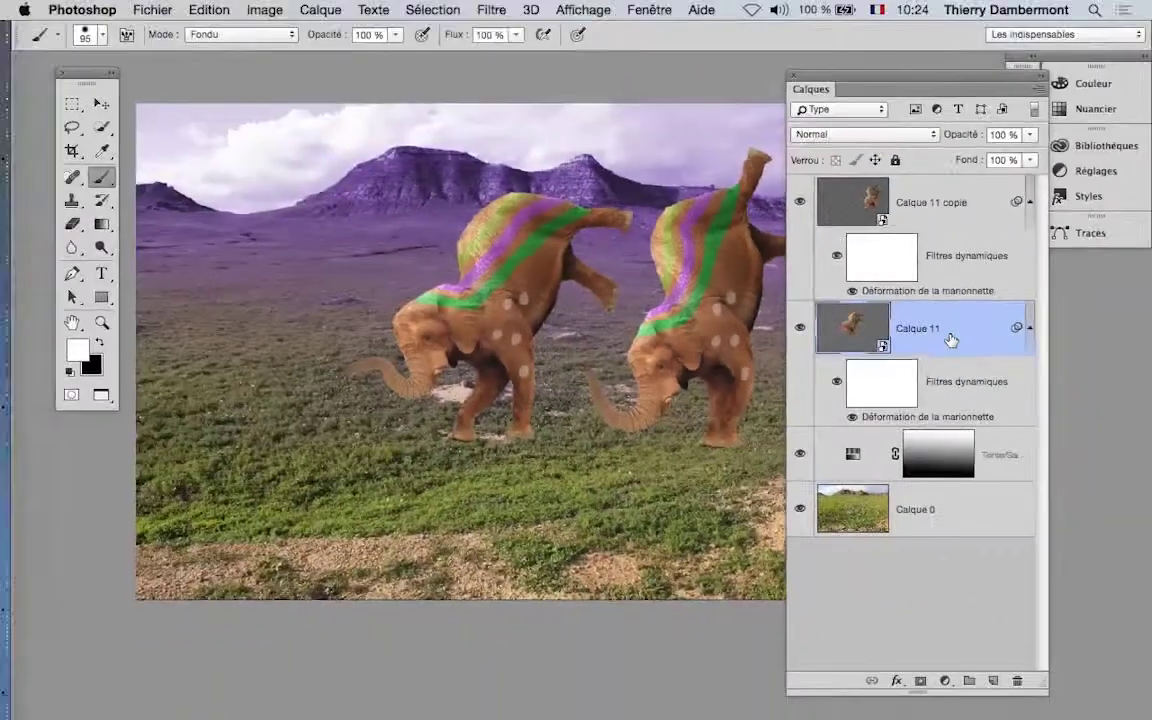
left_click(316, 9)
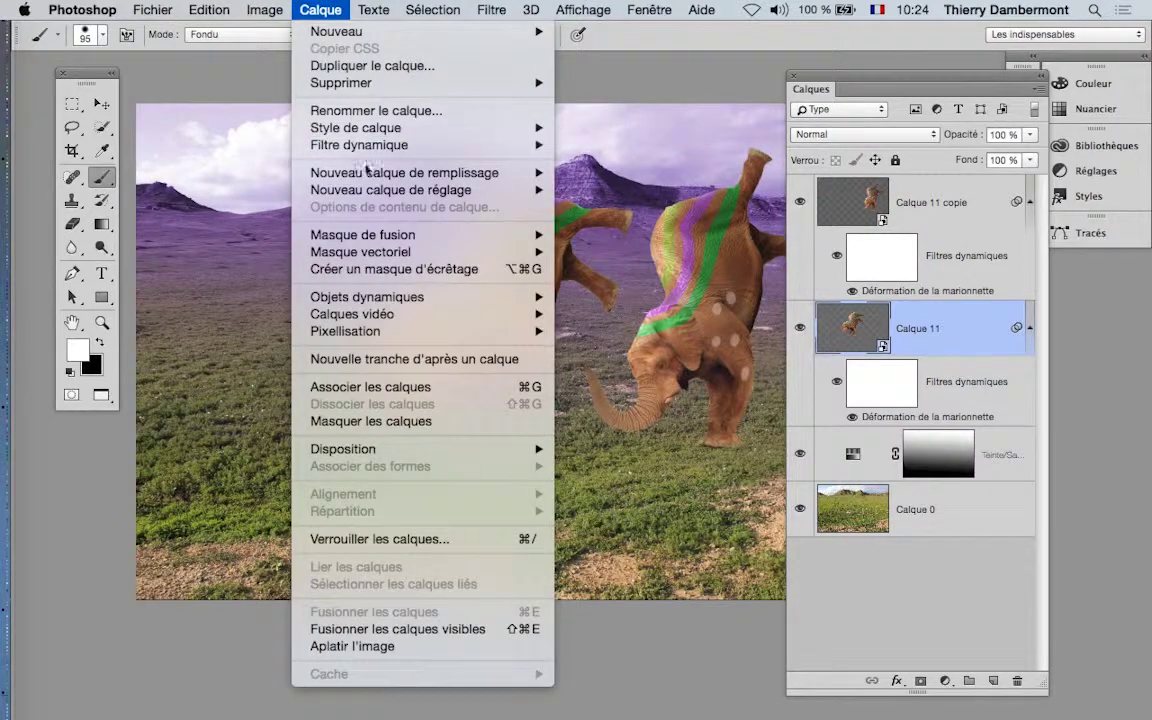
mouse_move(390, 303)
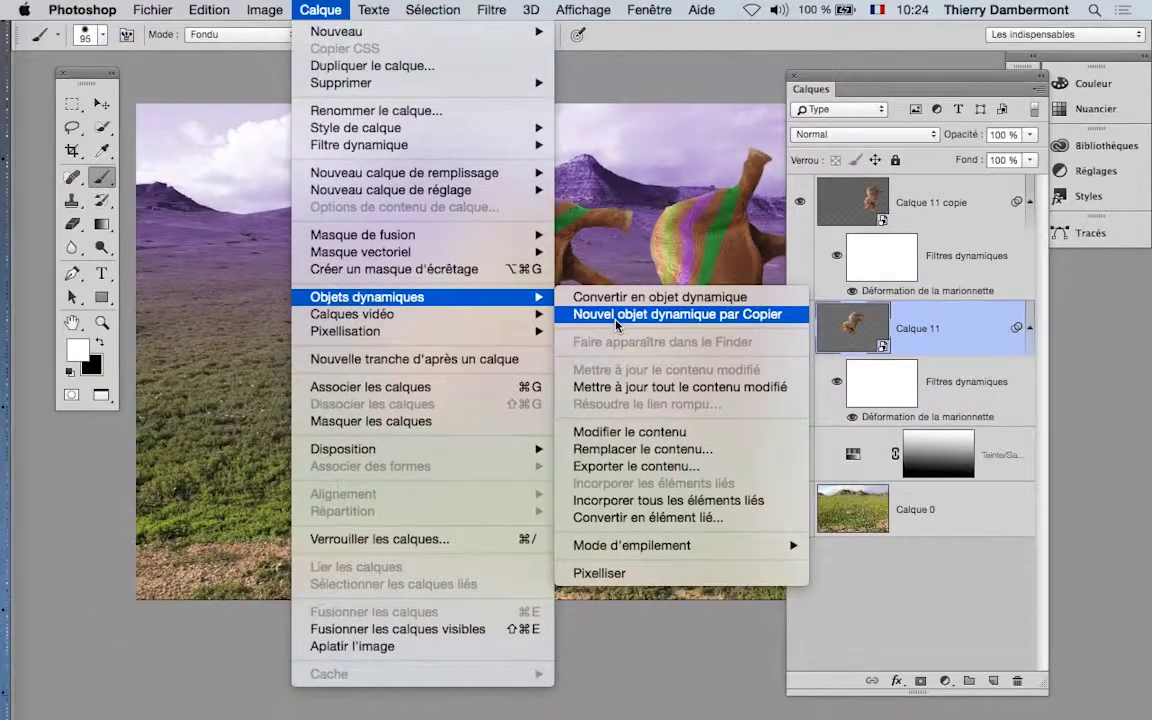
left_click(617, 315)
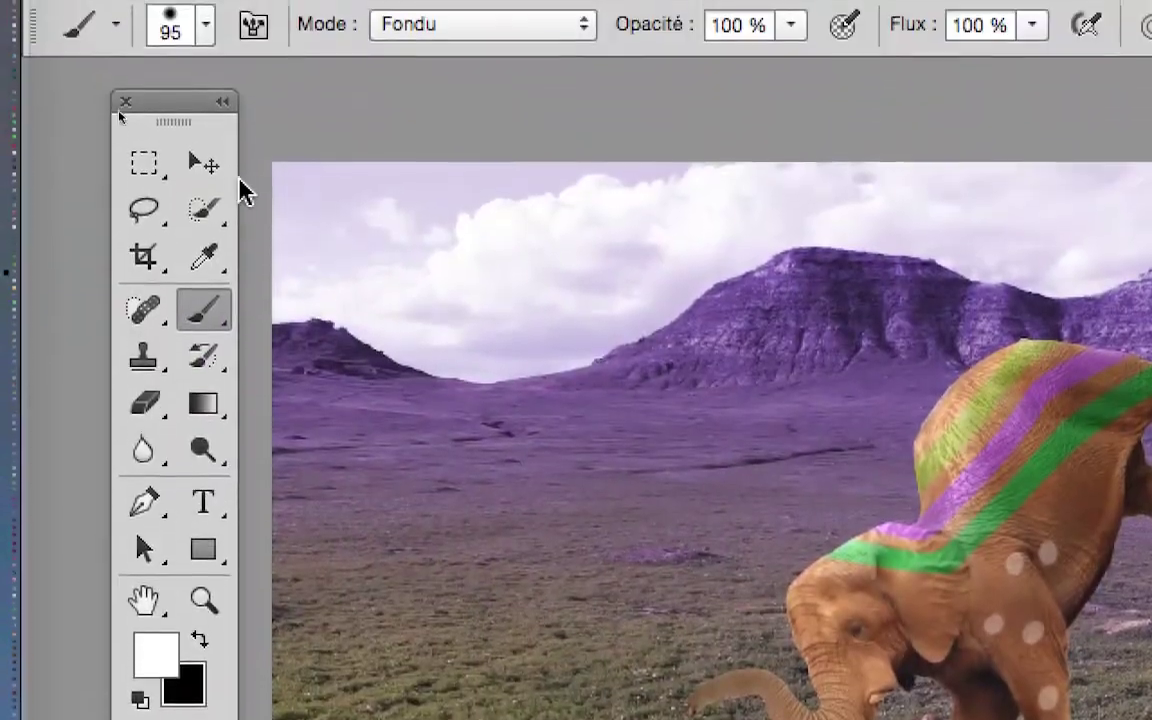
Step: Move the copied elephant to the left of the original so that both stand side by side
left_click(218, 174)
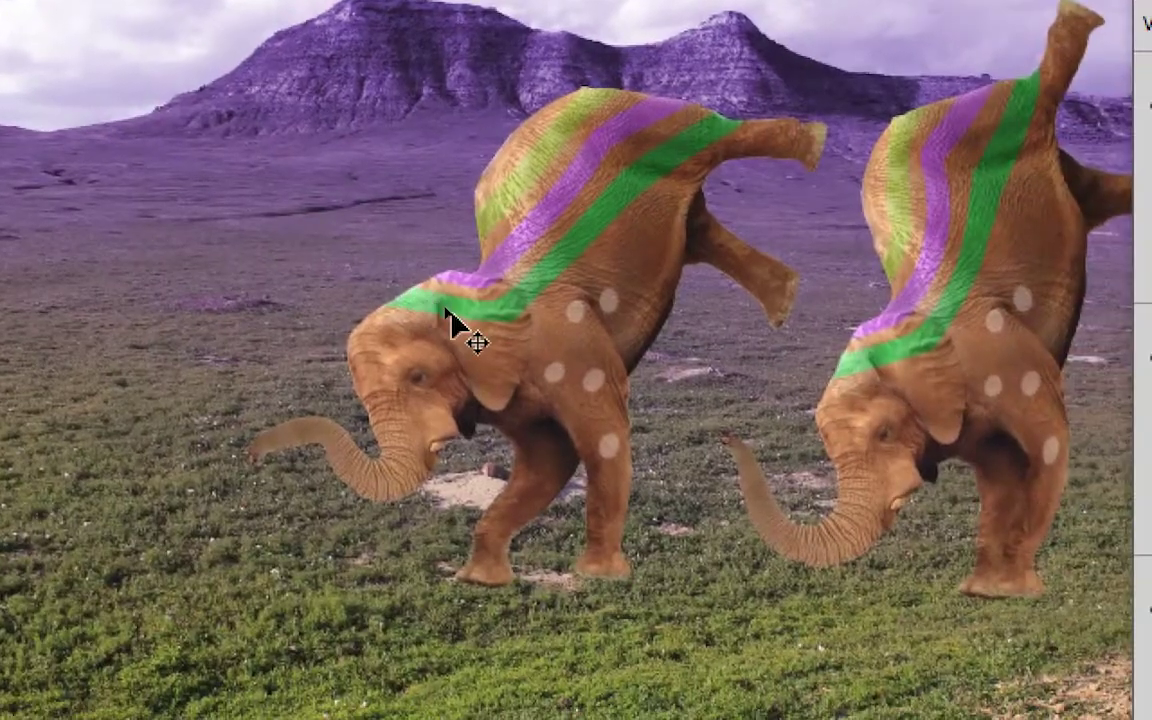
left_click_drag(609, 398, 400, 400)
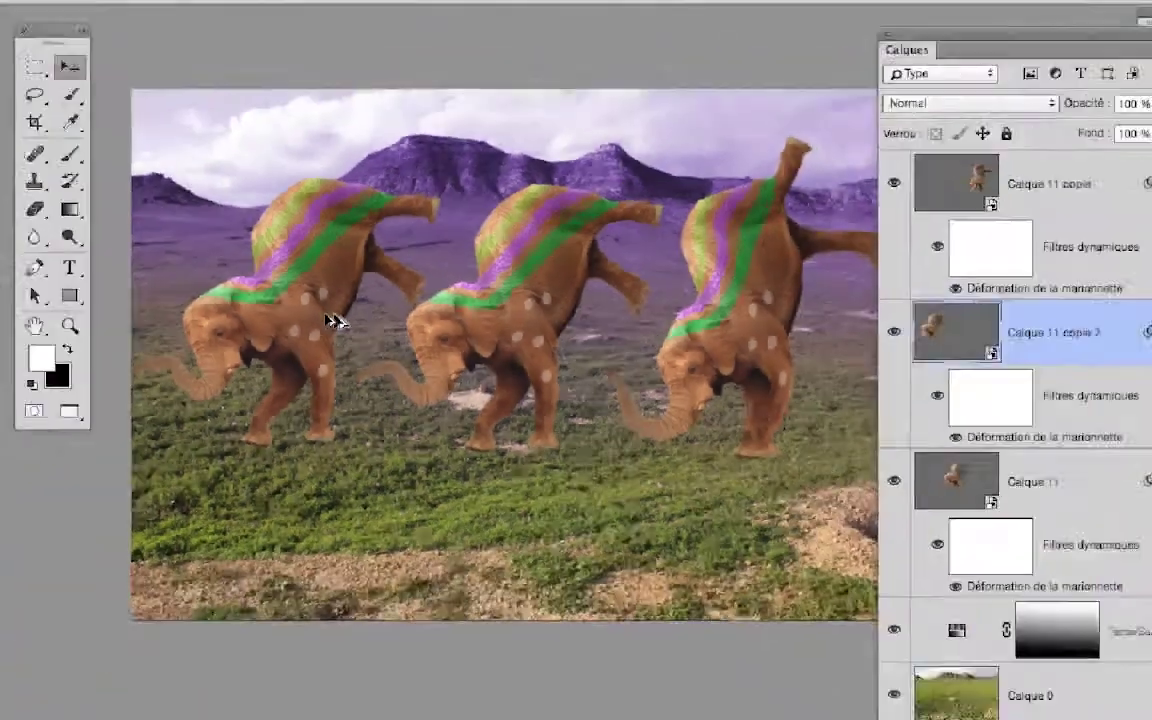
scroll(489, 309, "down", 2)
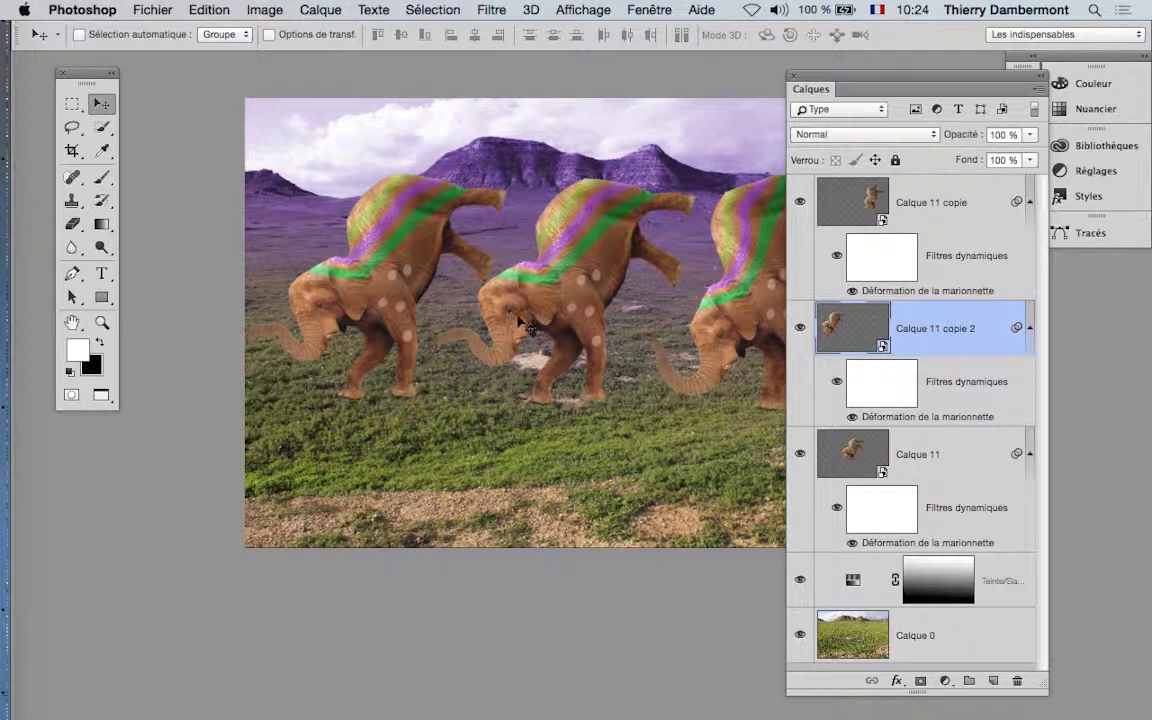
Step: Edit the puppet warp of Calque 11 copie 2, lowering the trunk tip and pulling the shoulder and hindquarters up and to the left
left_click_drag(831, 78, 640, 70)
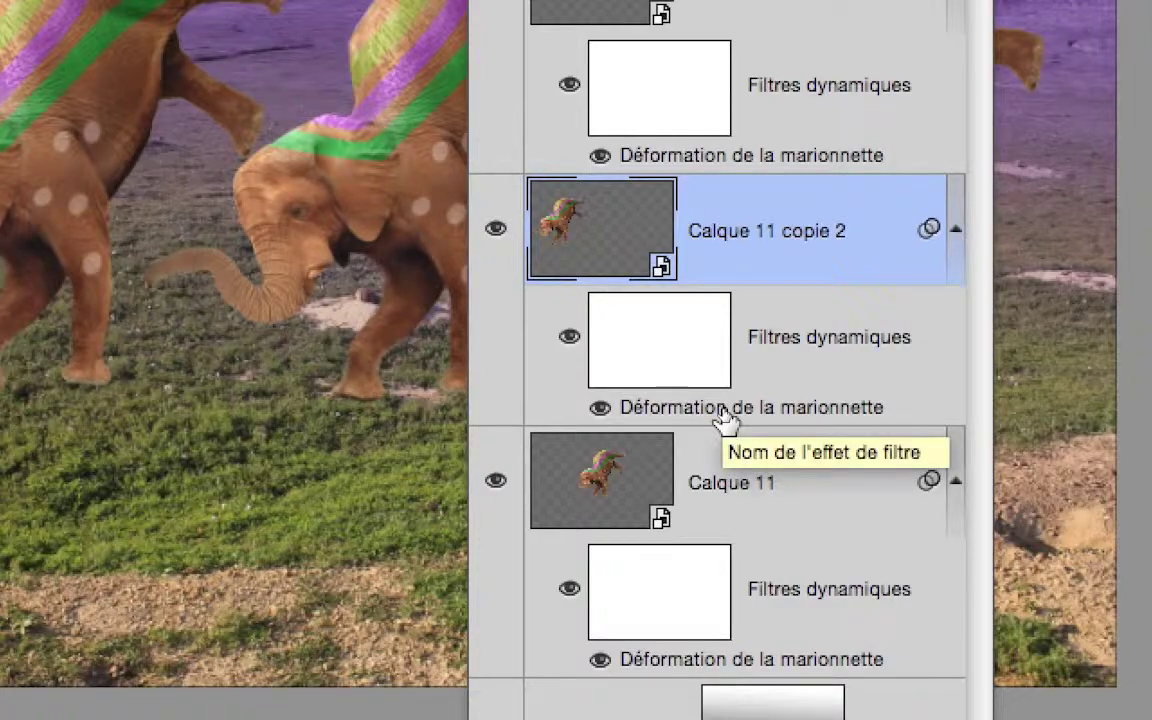
left_click(724, 414, "shift")
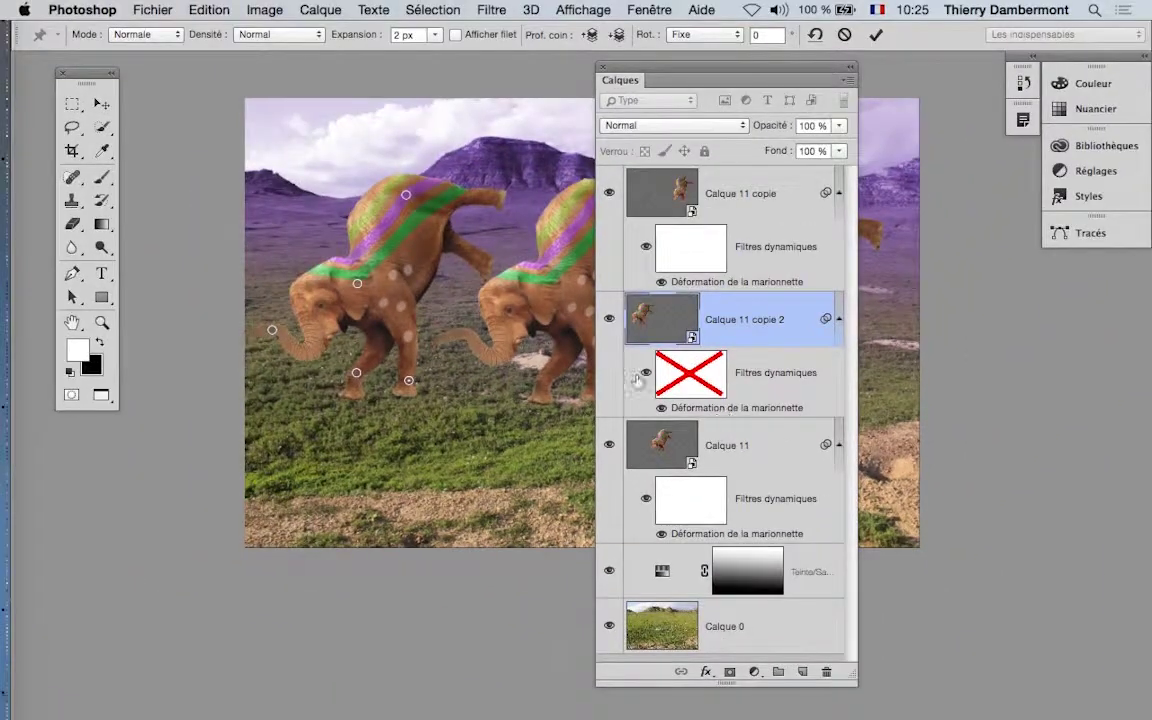
left_click_drag(272, 330, 281, 357)
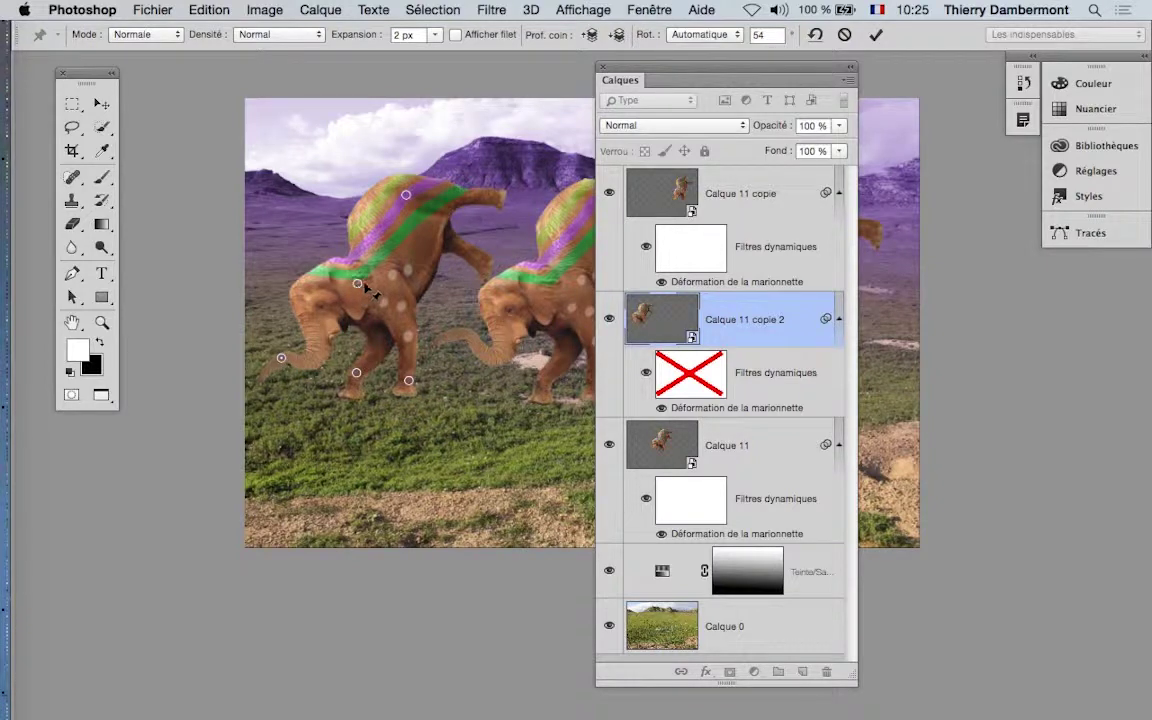
left_click_drag(358, 286, 391, 275)
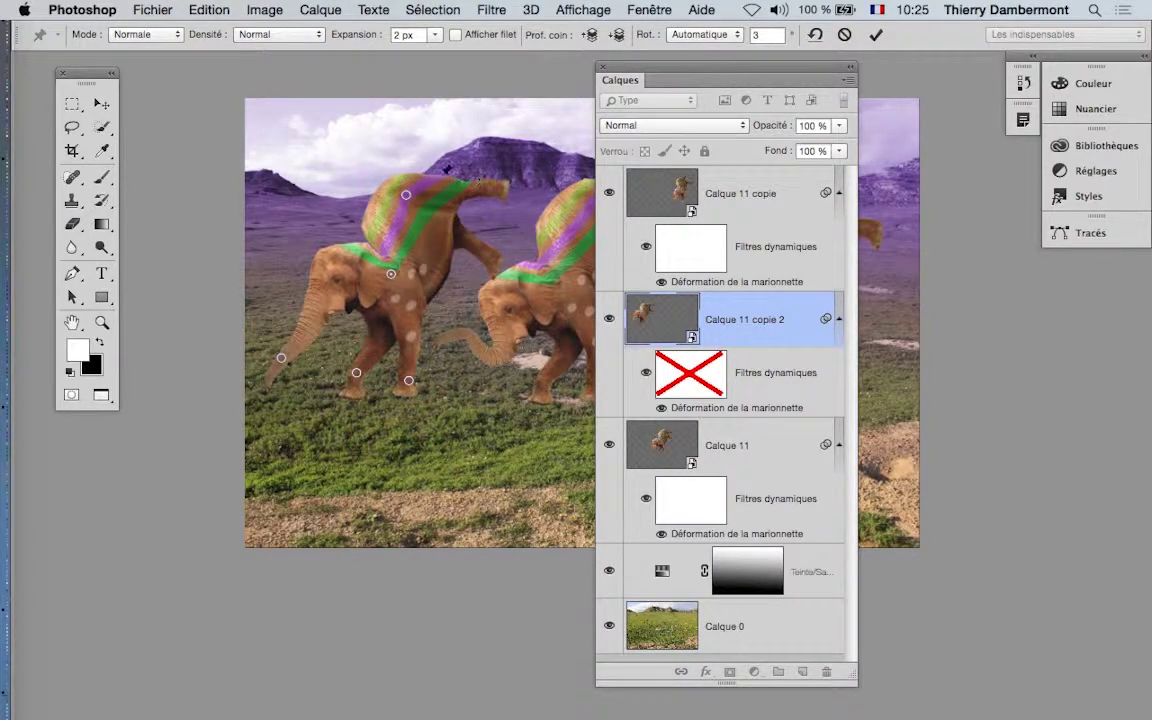
left_click_drag(406, 196, 457, 179)
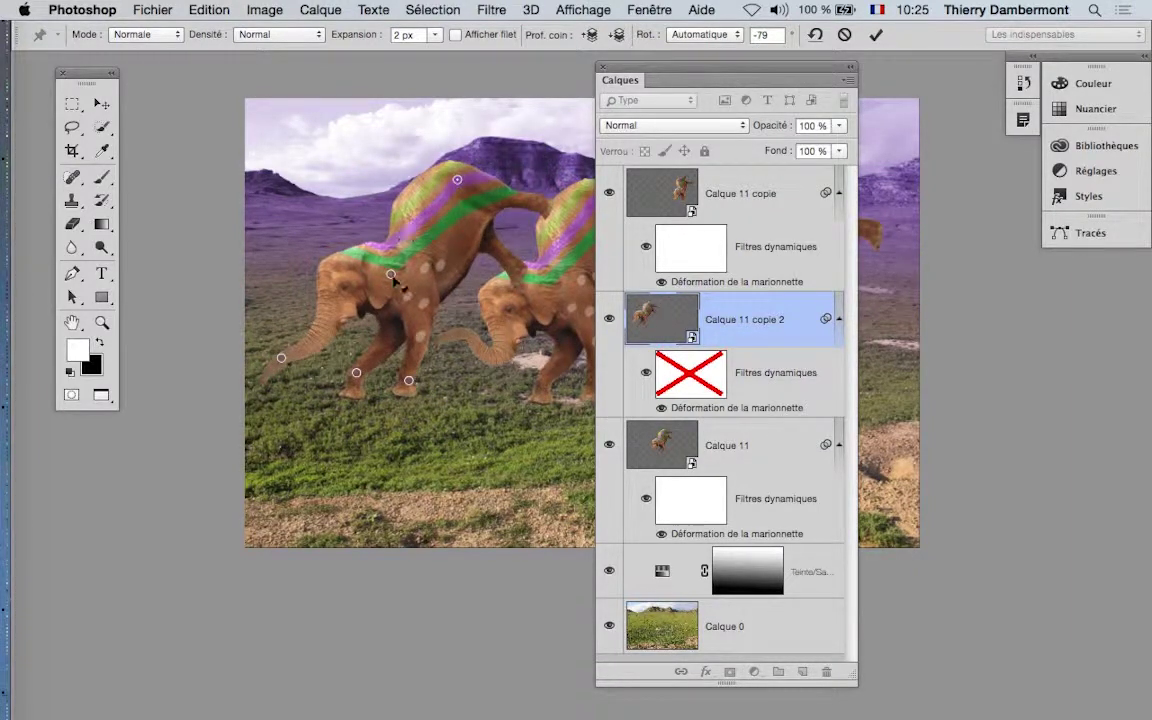
left_click_drag(392, 276, 347, 246)
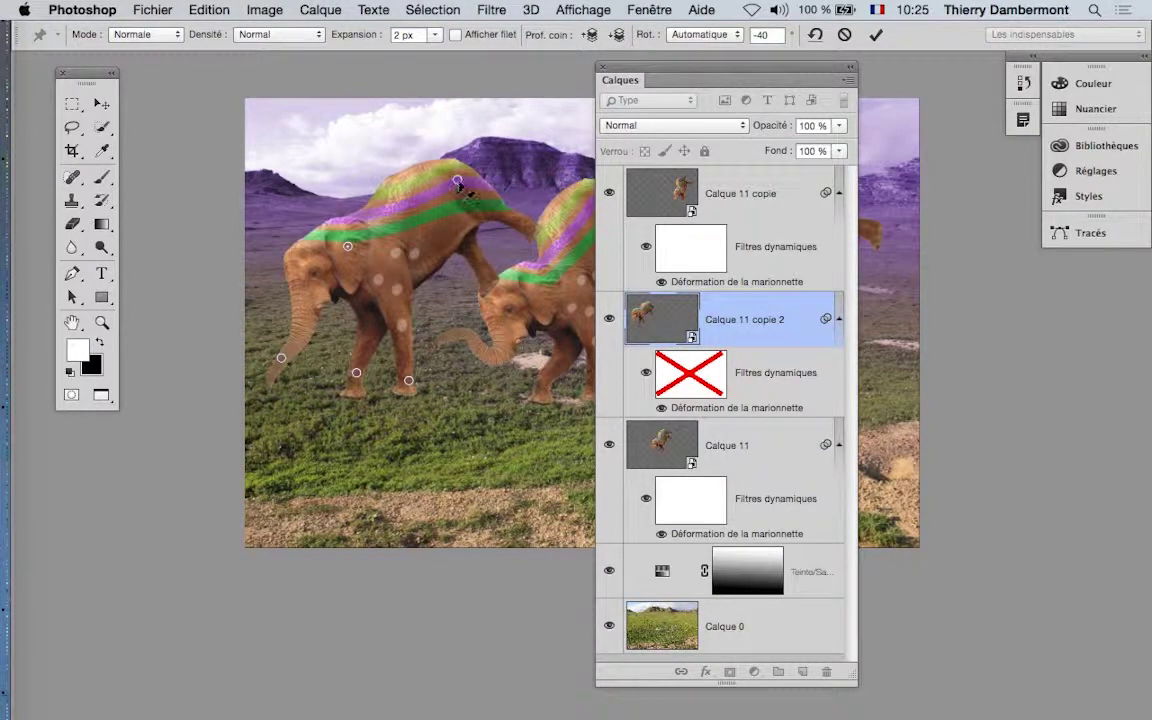
left_click_drag(458, 183, 372, 124)
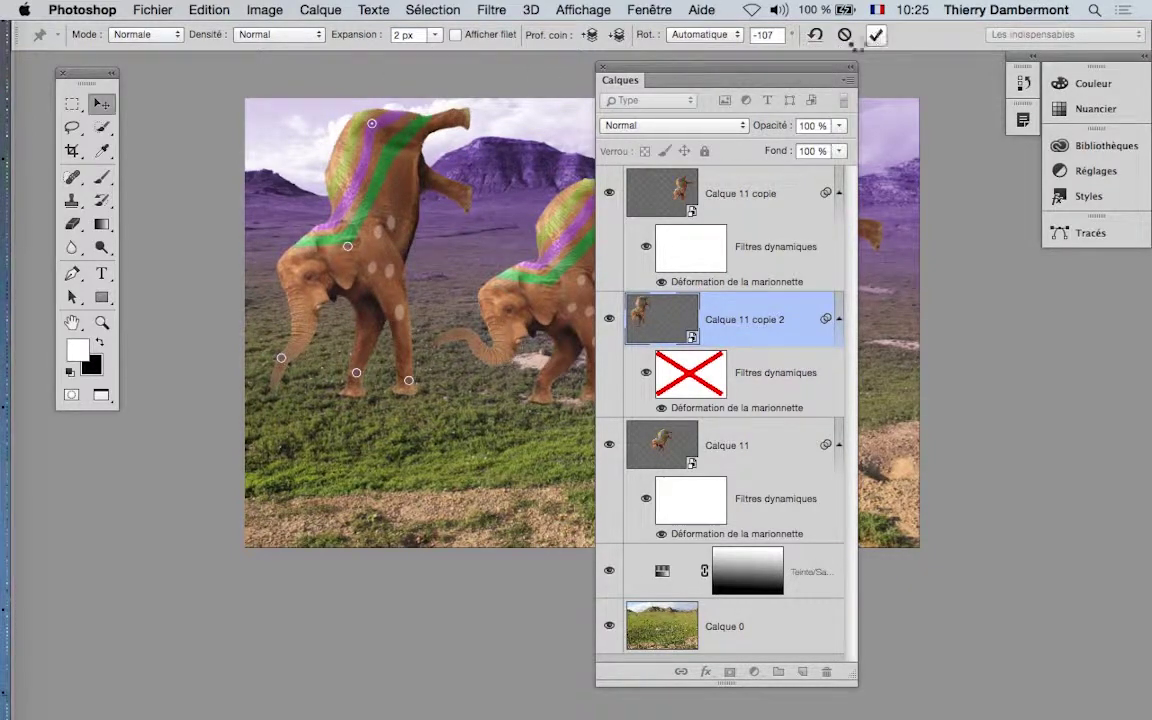
left_click(875, 34)
Step: Open the smart object contents of Calque 11 copie 2 for editing
left_click_drag(705, 73, 979, 72)
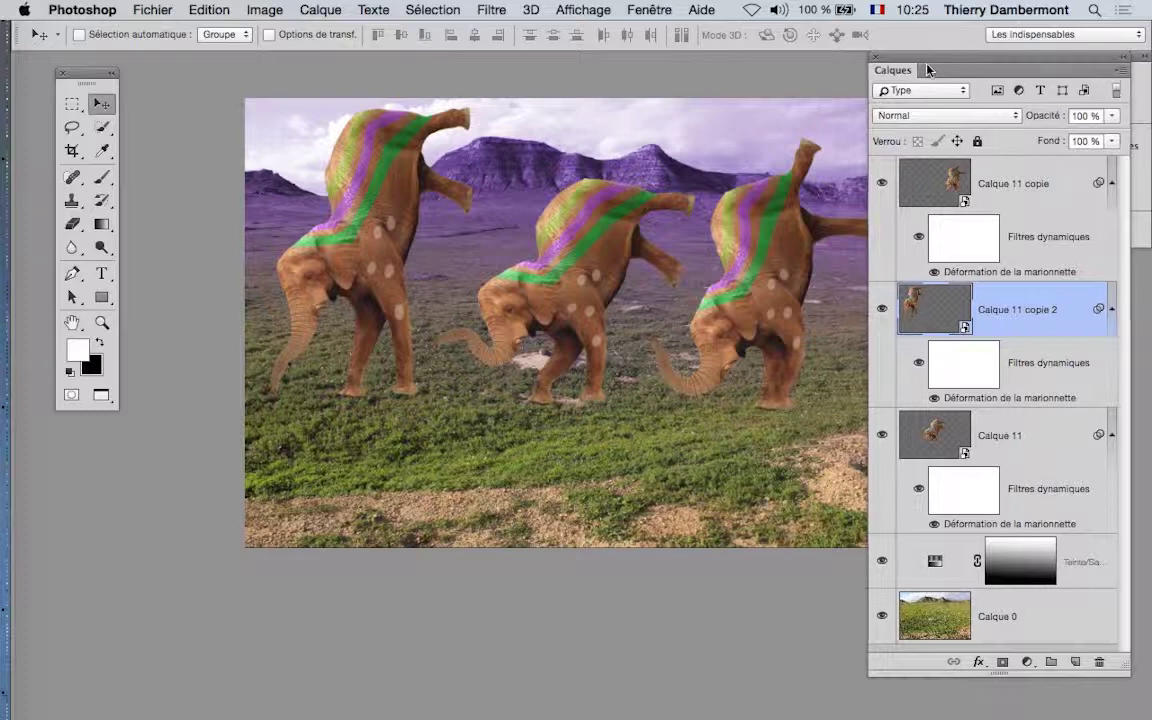
left_click_drag(626, 207, 592, 211)
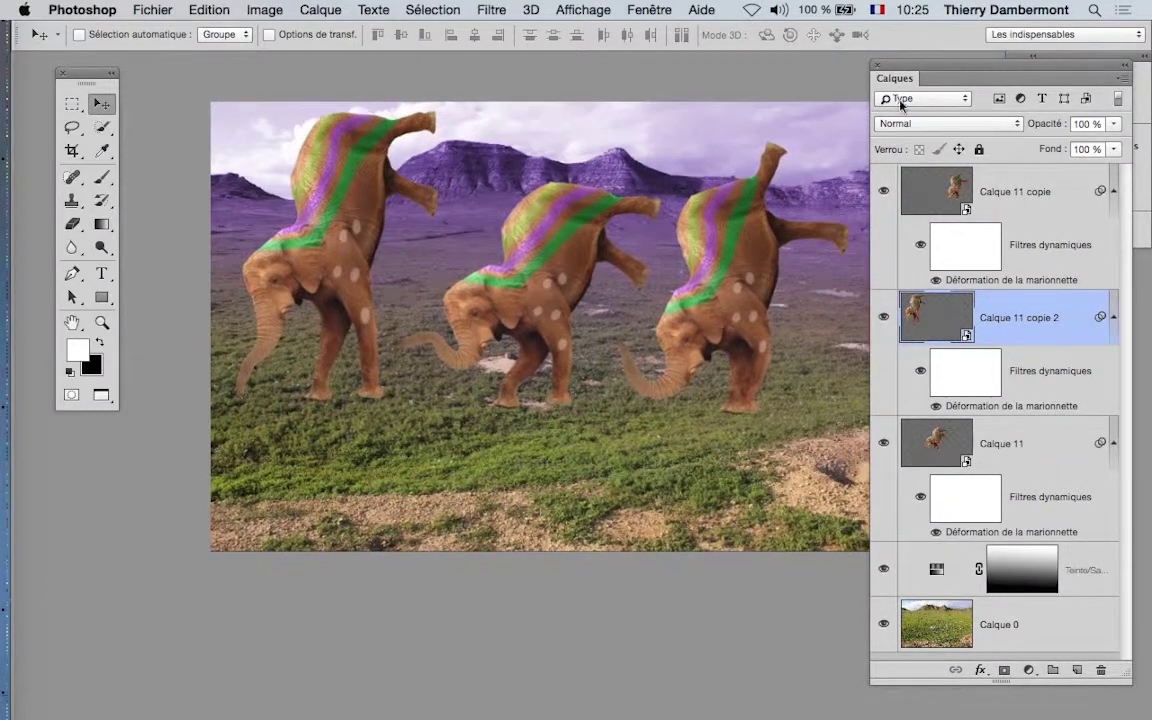
left_click_drag(916, 68, 912, 62)
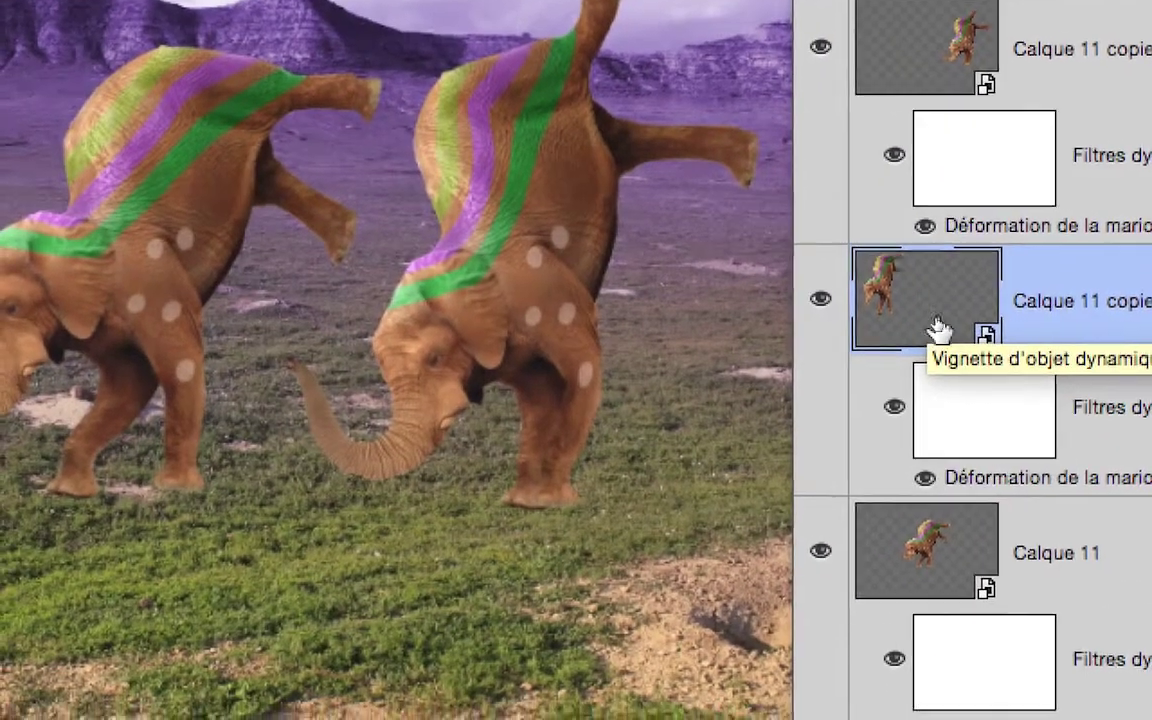
double_click(898, 315)
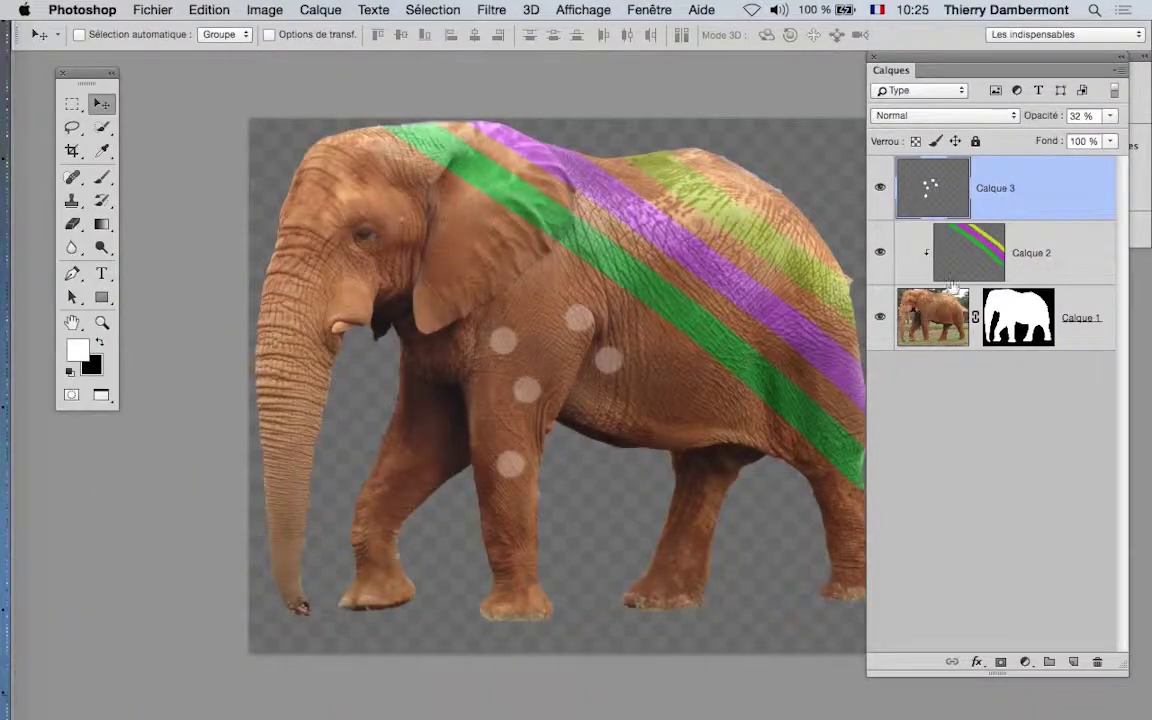
Step: Hide Calque 2 and Calque 3, and add a new empty layer directly above Calque 1
left_click(982, 250)
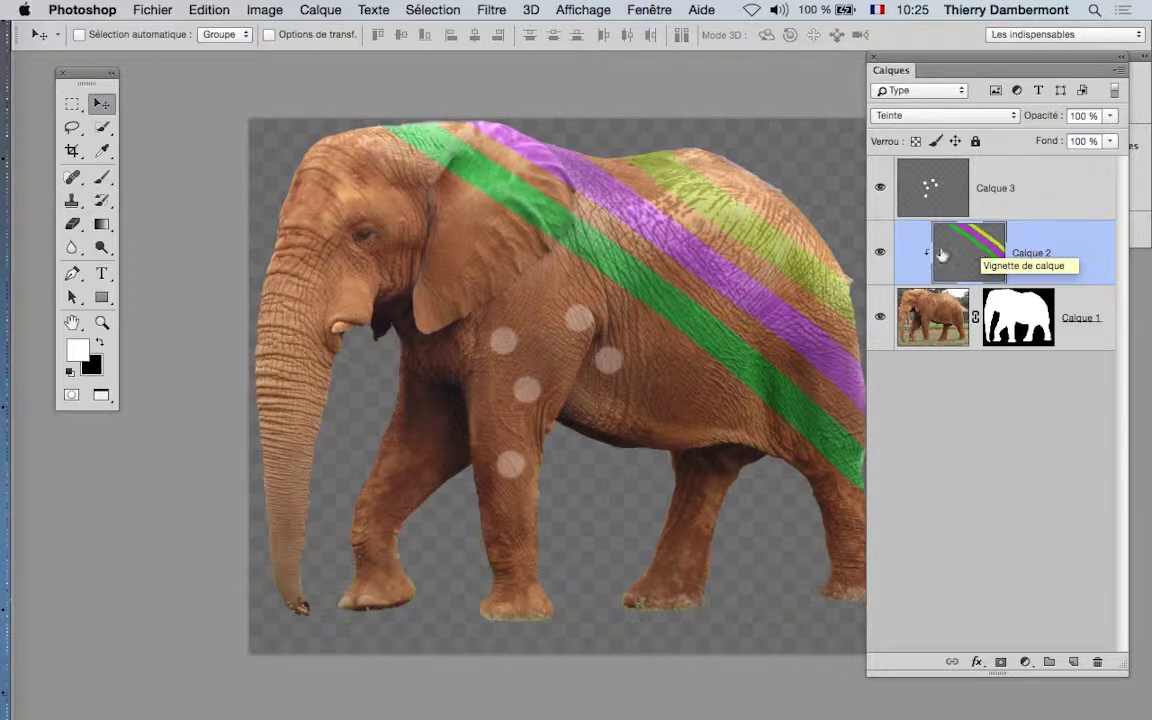
left_click(880, 252)
left_click(880, 188)
left_click(946, 307)
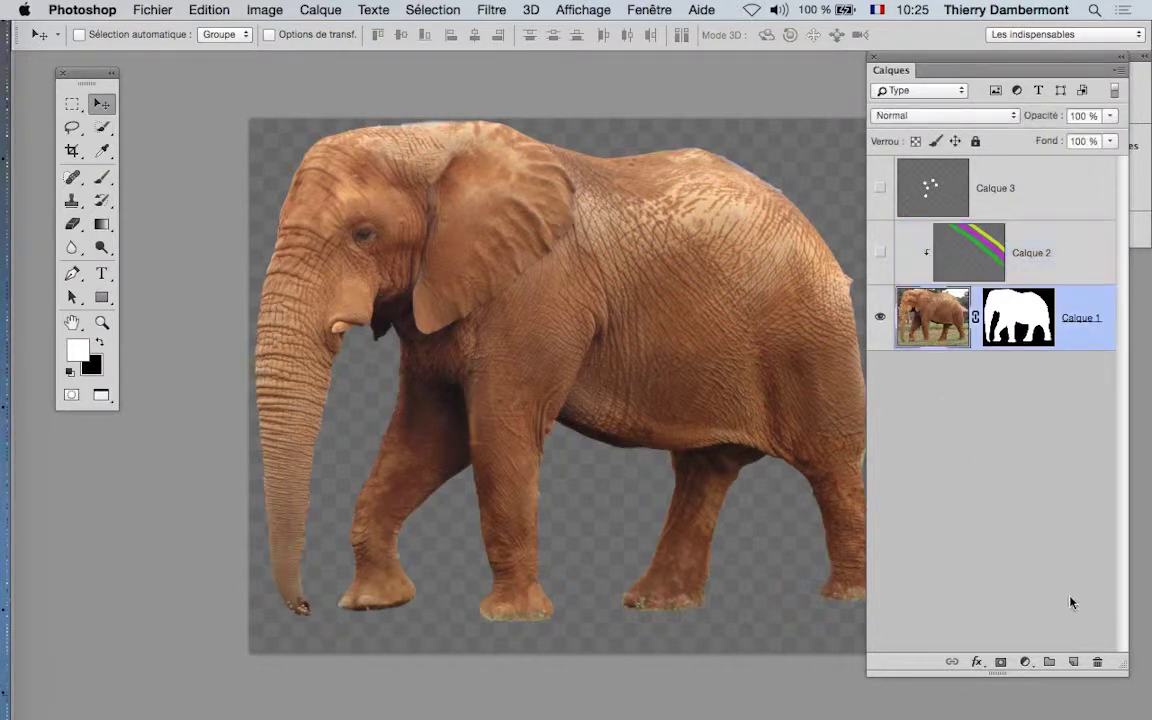
left_click(1075, 662)
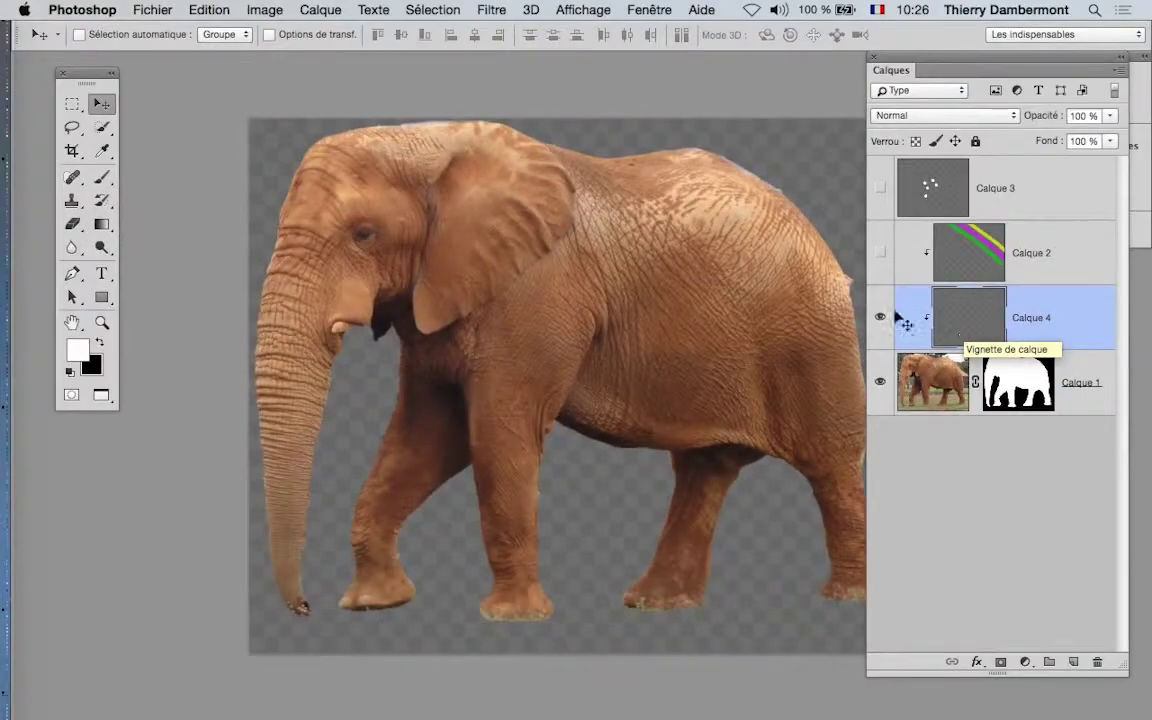
Step: Paint a magenta (#f50be7) zigzag from the elephant's back down to its front leg using a 48 px brush
left_click(100, 176)
mouse_move(360, 252)
left_mouse_down()
mouse_move(299, 252)
mouse_move(381, 261)
left_mouse_up()
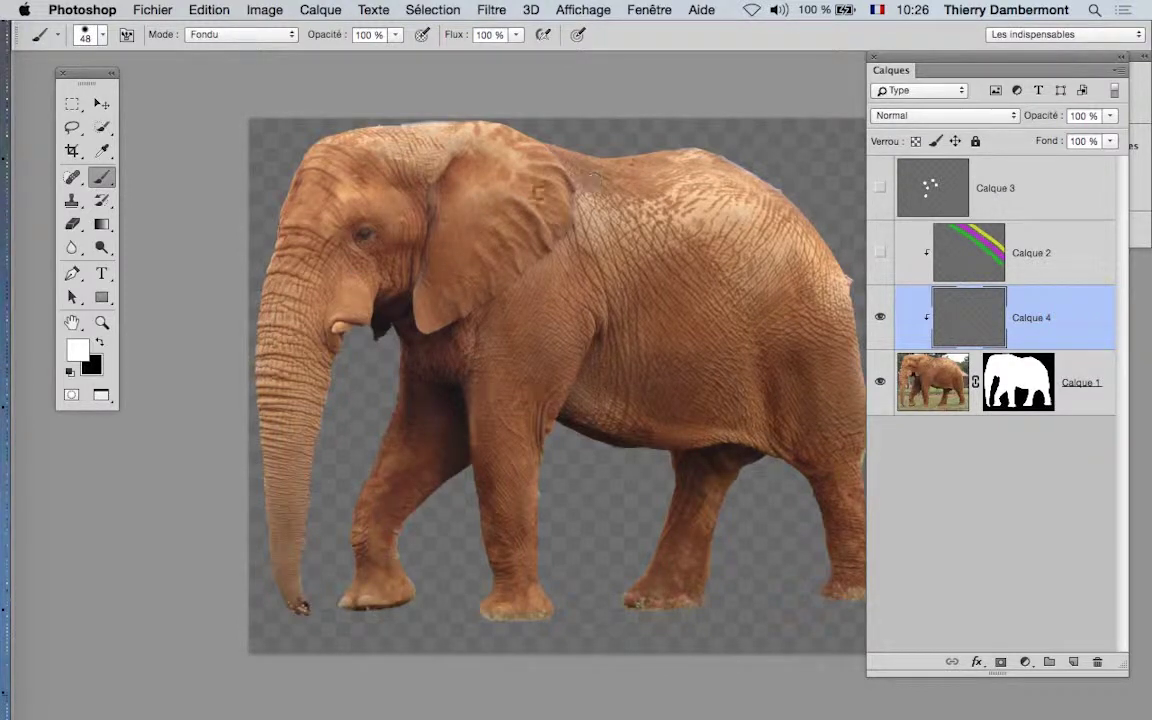
left_click(77, 349)
left_click_drag(555, 308, 555, 205)
left_click_drag(520, 195, 538, 178)
left_click(760, 162)
mouse_move(628, 158)
left_mouse_down()
mouse_move(563, 257)
mouse_move(540, 430)
mouse_move(484, 537)
left_mouse_up()
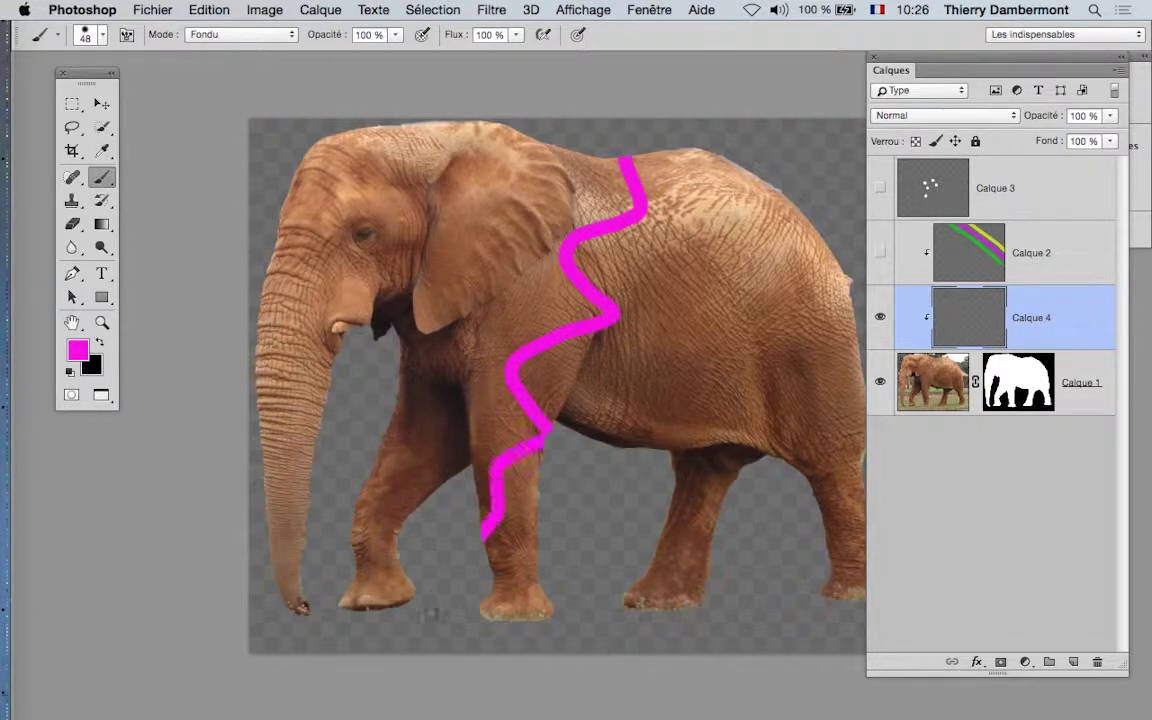
Step: Paint a bright green zigzag from the elephant's back to its belly, just right of the magenta one
left_click(72, 349)
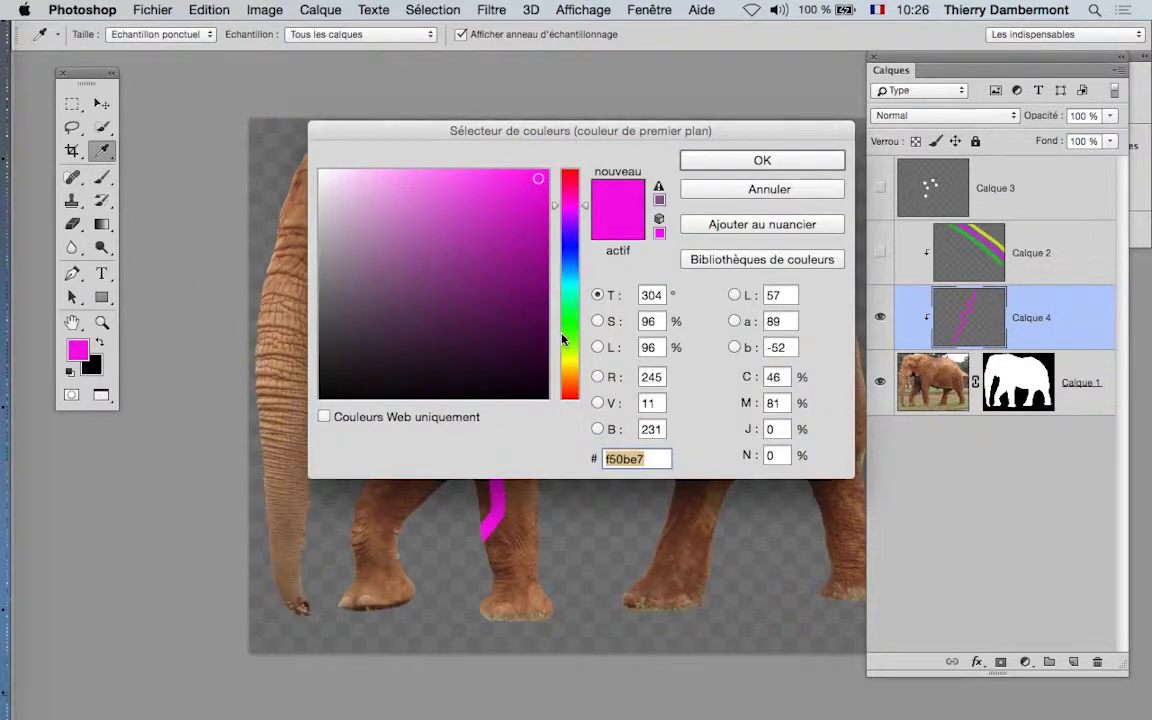
left_click_drag(562, 340, 562, 318)
left_click(762, 161)
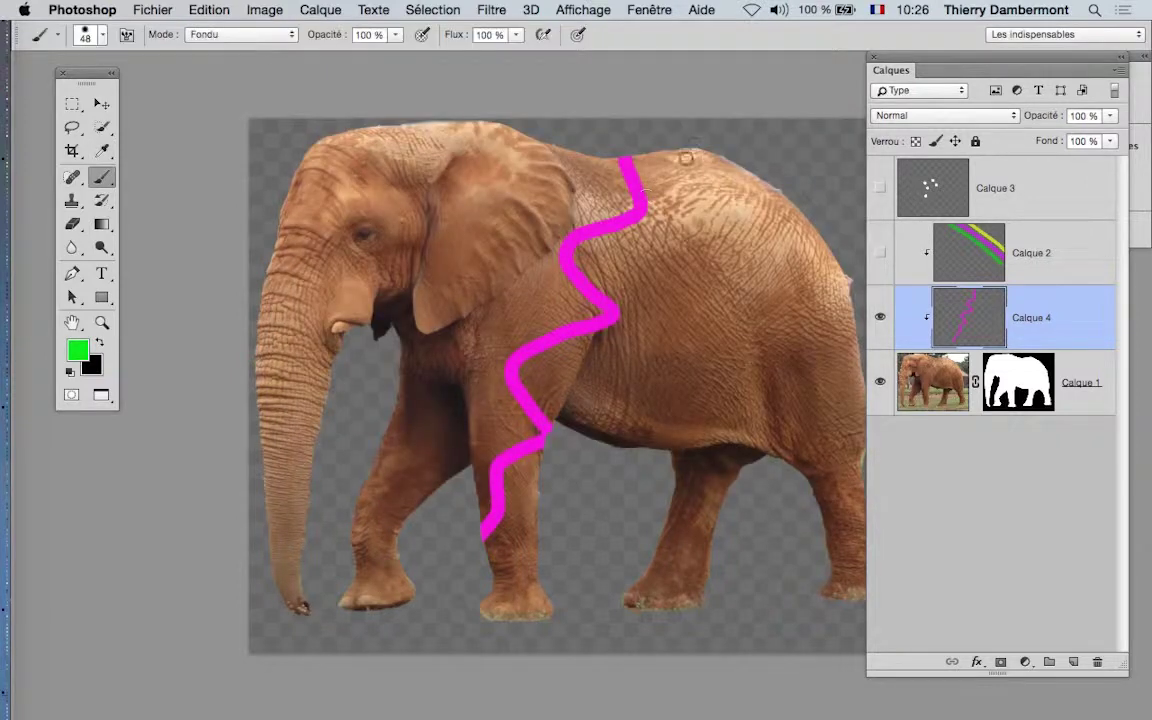
mouse_move(668, 153)
left_mouse_down()
mouse_move(689, 208)
mouse_move(657, 275)
mouse_move(659, 336)
mouse_move(580, 432)
left_mouse_up()
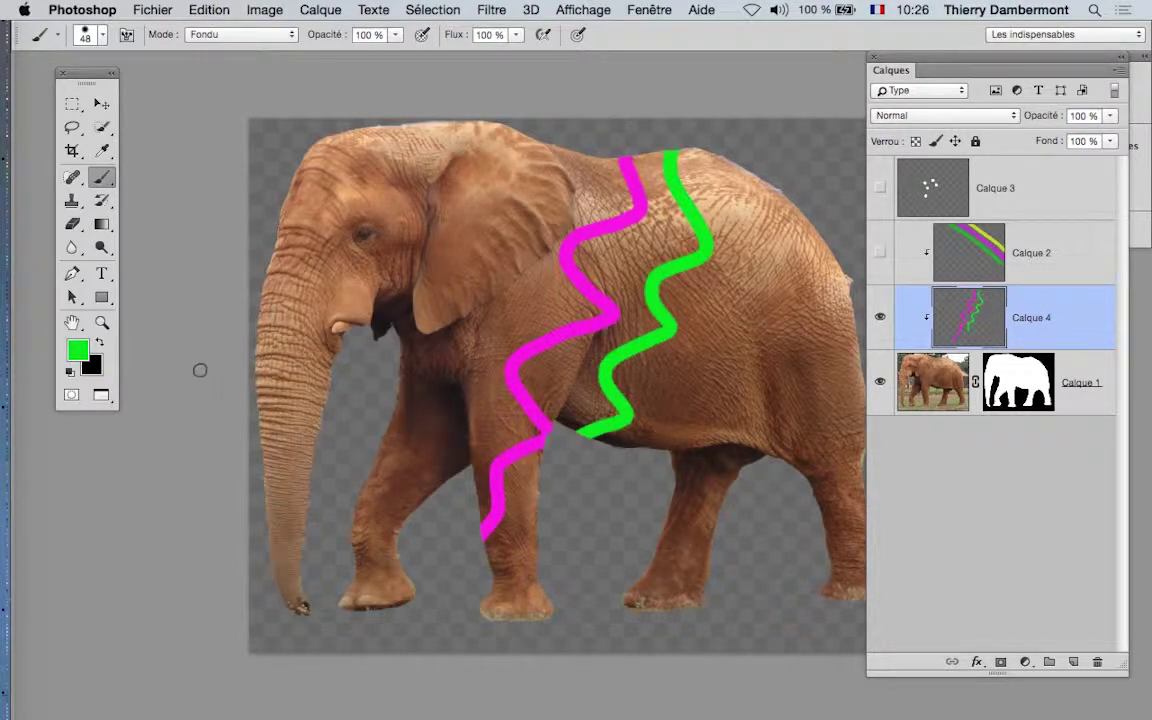
Step: Paint a yellow (#edf50b) zigzag from the elephant's back to the top of its hind leg, right of the green one
left_click(85, 357)
left_click(575, 362)
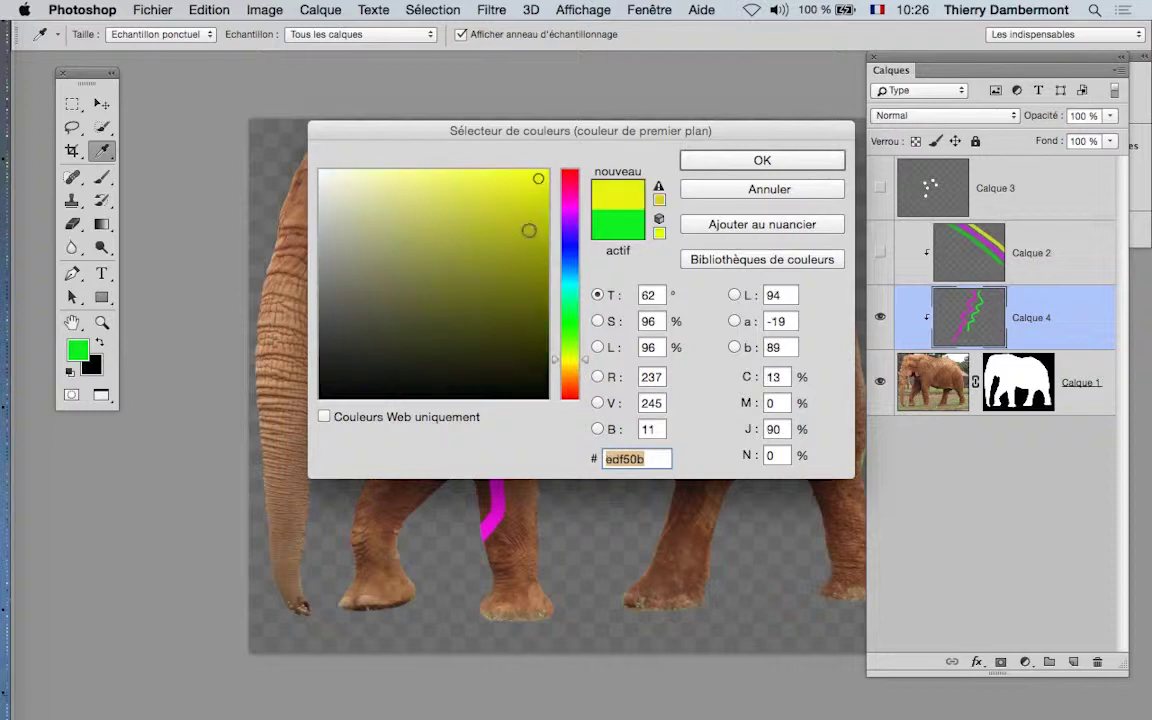
left_click(762, 161)
mouse_move(720, 162)
left_mouse_down()
mouse_move(755, 295)
mouse_move(680, 413)
mouse_move(675, 492)
left_mouse_up()
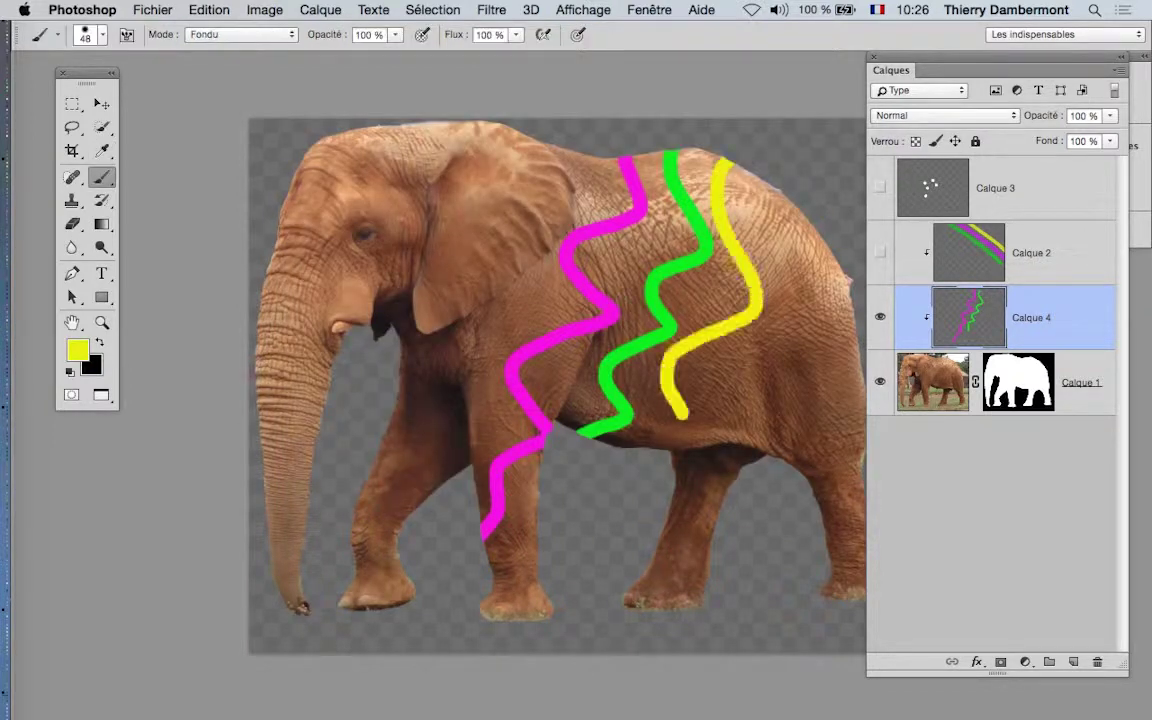
Step: Try the Couleur blend mode on the zigzag layer Calque 4, and settle on Teinte
left_click(915, 116)
left_click(930, 505)
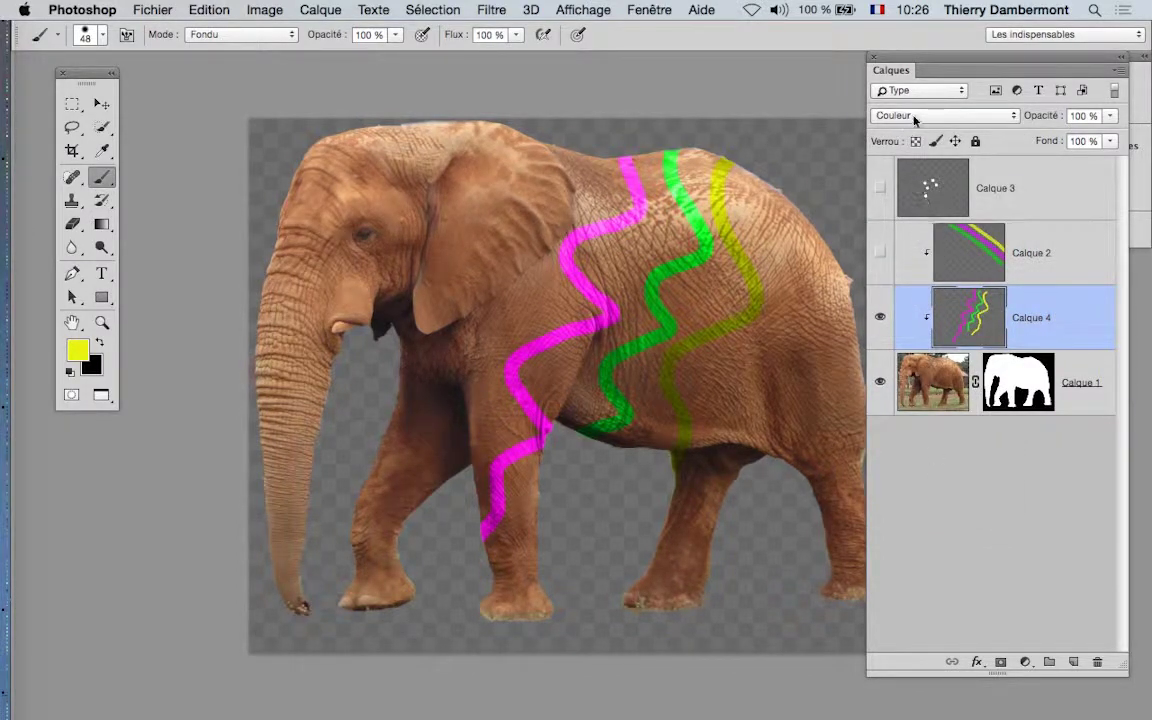
left_click(915, 118)
left_click(918, 87)
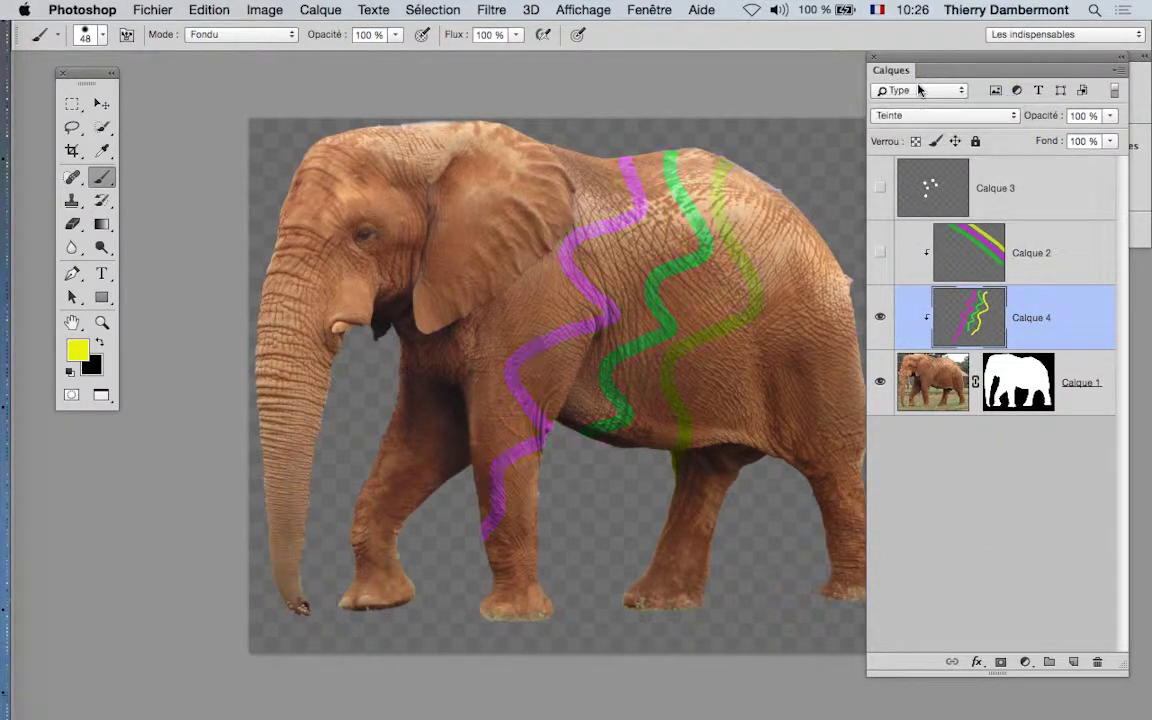
Step: Set the zigzag layer Calque 4 to Normal blend mode and lower its opacity to 64 %
left_click(917, 116)
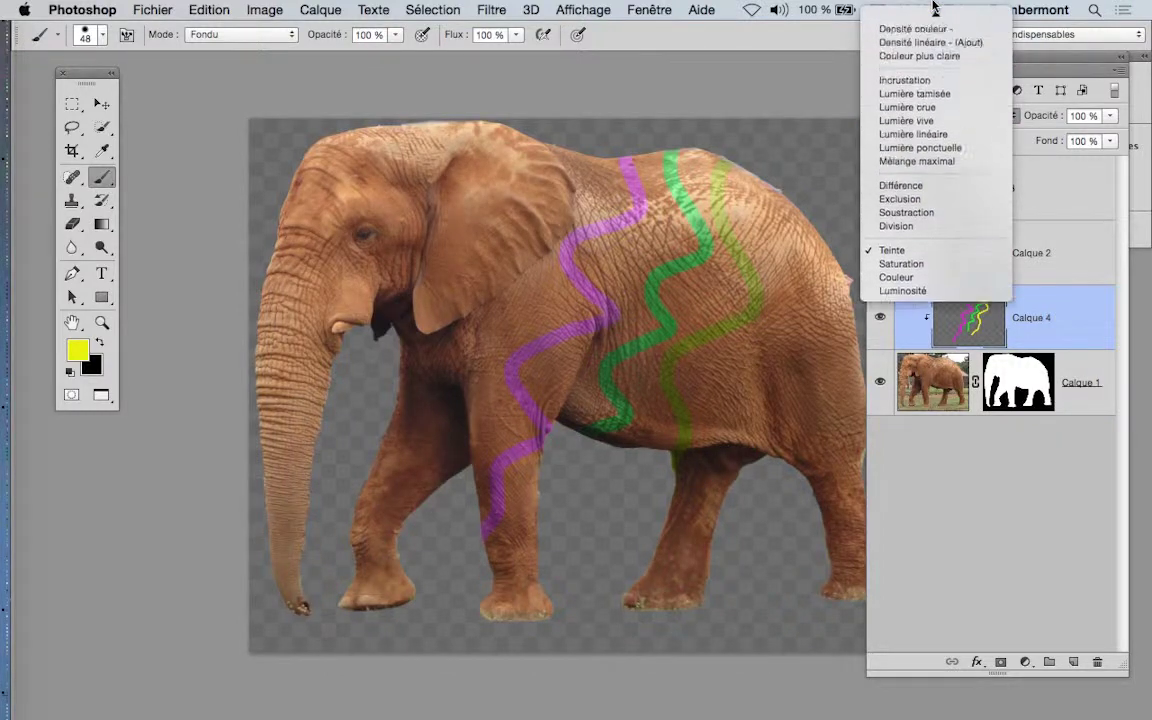
left_click(960, 20)
left_click(1109, 116)
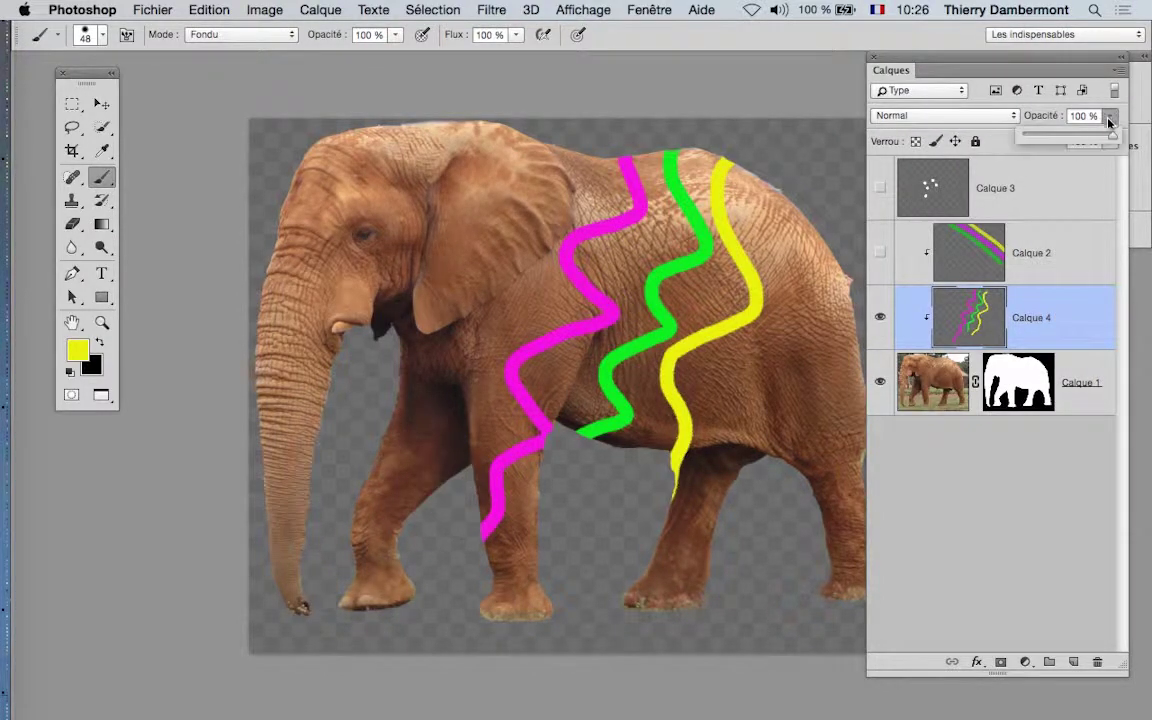
mouse_move(1088, 136)
left_mouse_down()
mouse_move(1068, 136)
mouse_move(1079, 133)
left_mouse_up()
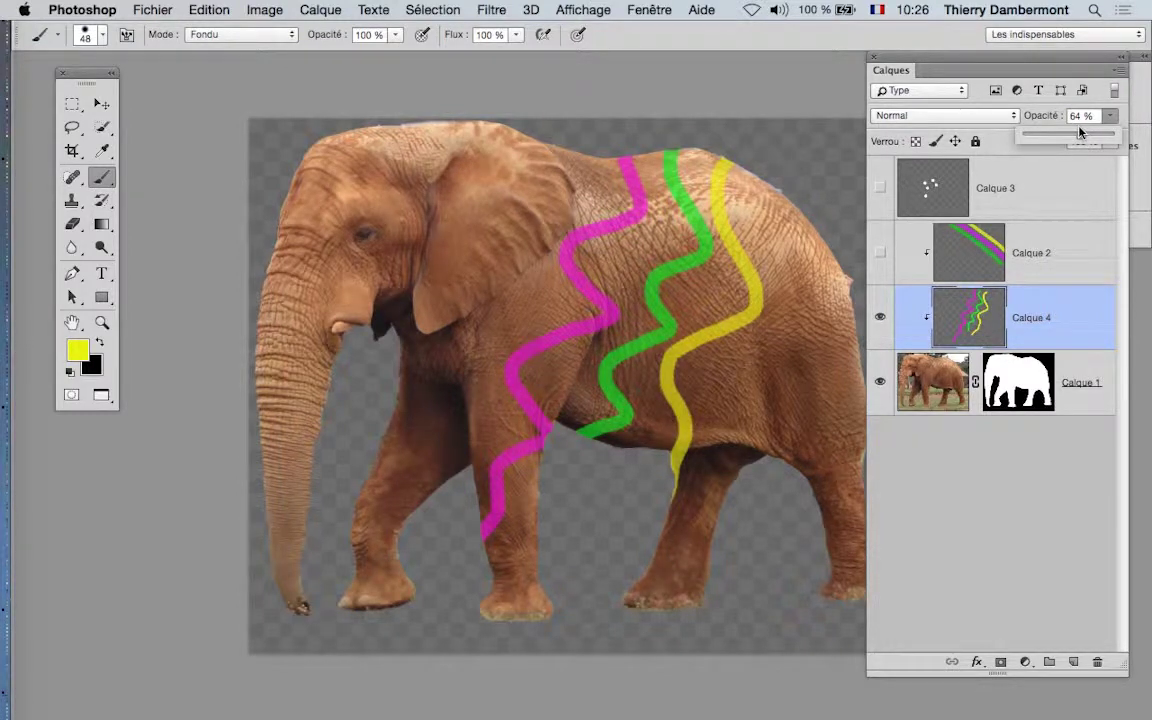
Step: Add a drop shadow to the zigzag layer Calque 4 with 100 % opacity, 4 px distance and 24 px size
left_click(318, 9)
mouse_move(334, 128)
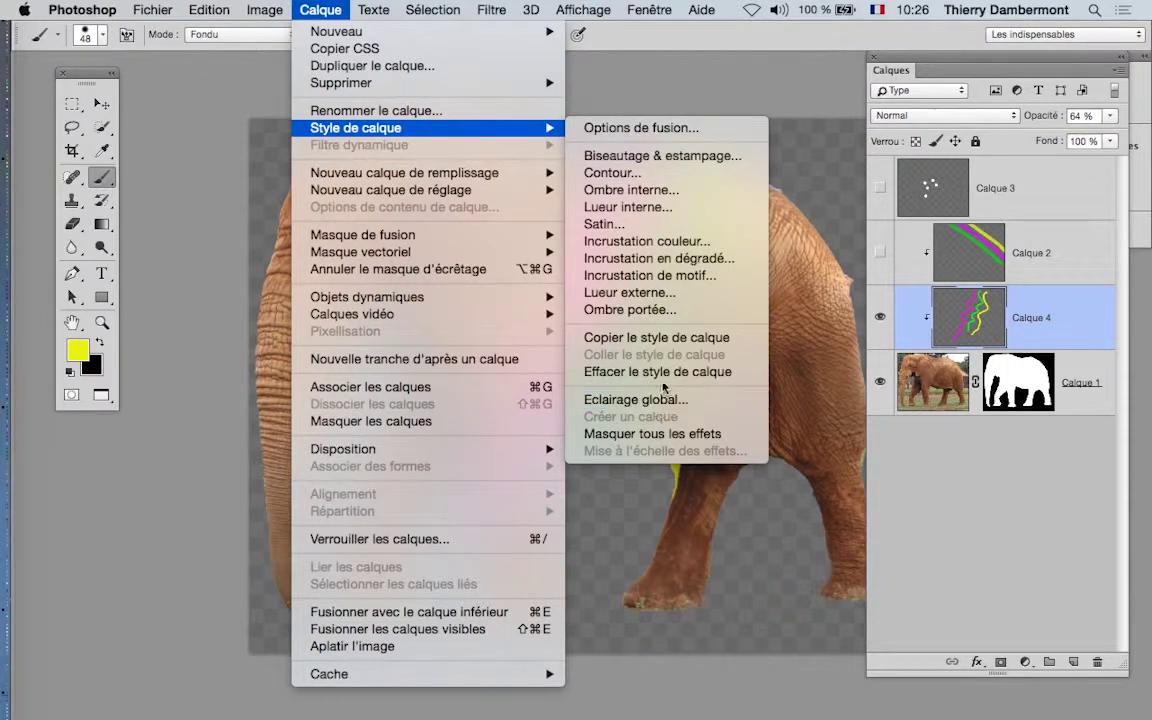
left_click(665, 312)
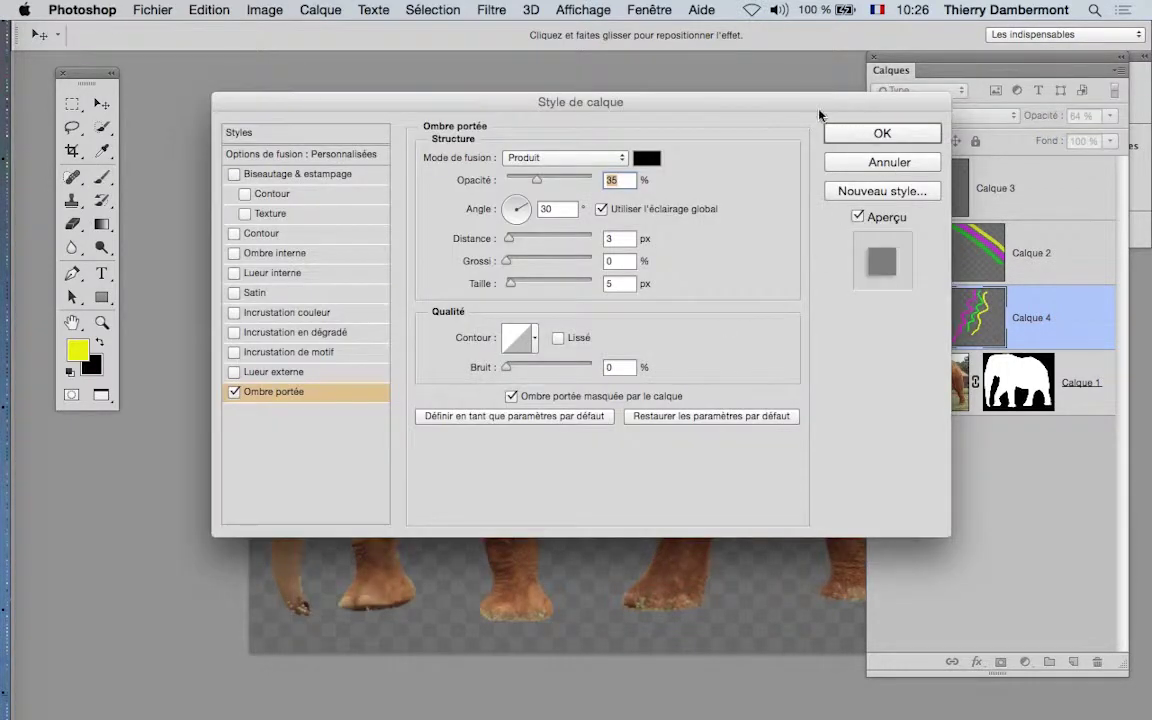
left_click_drag(819, 112, 472, 446)
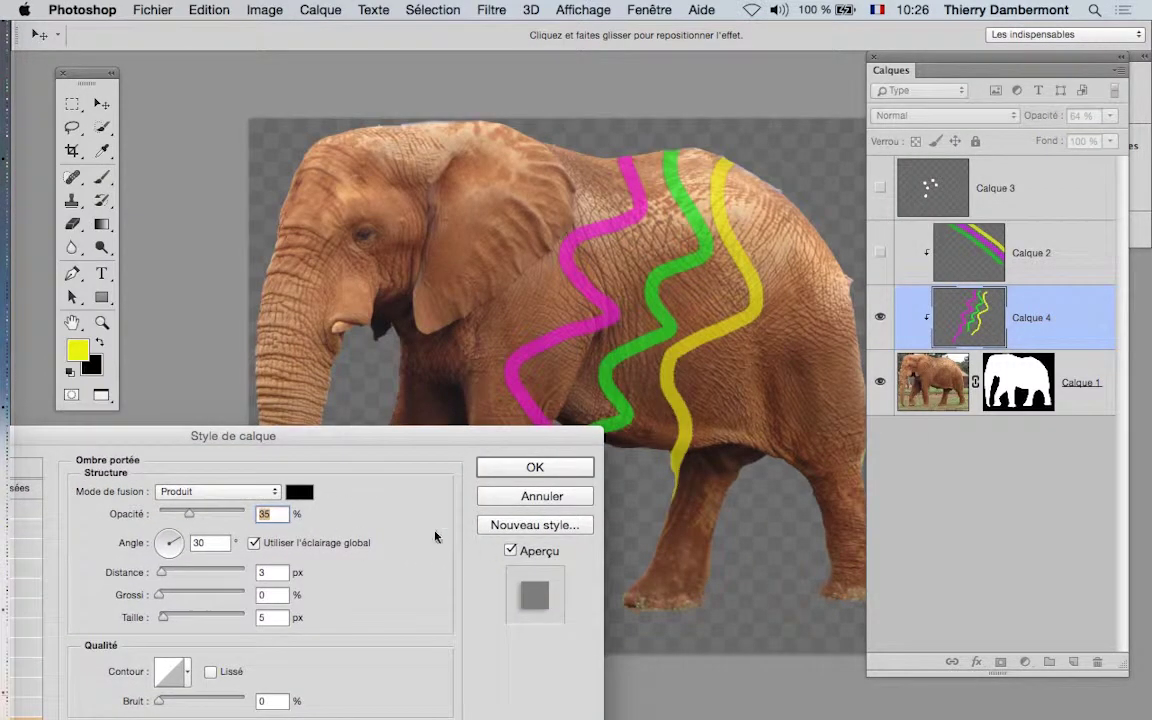
left_click_drag(161, 577, 164, 577)
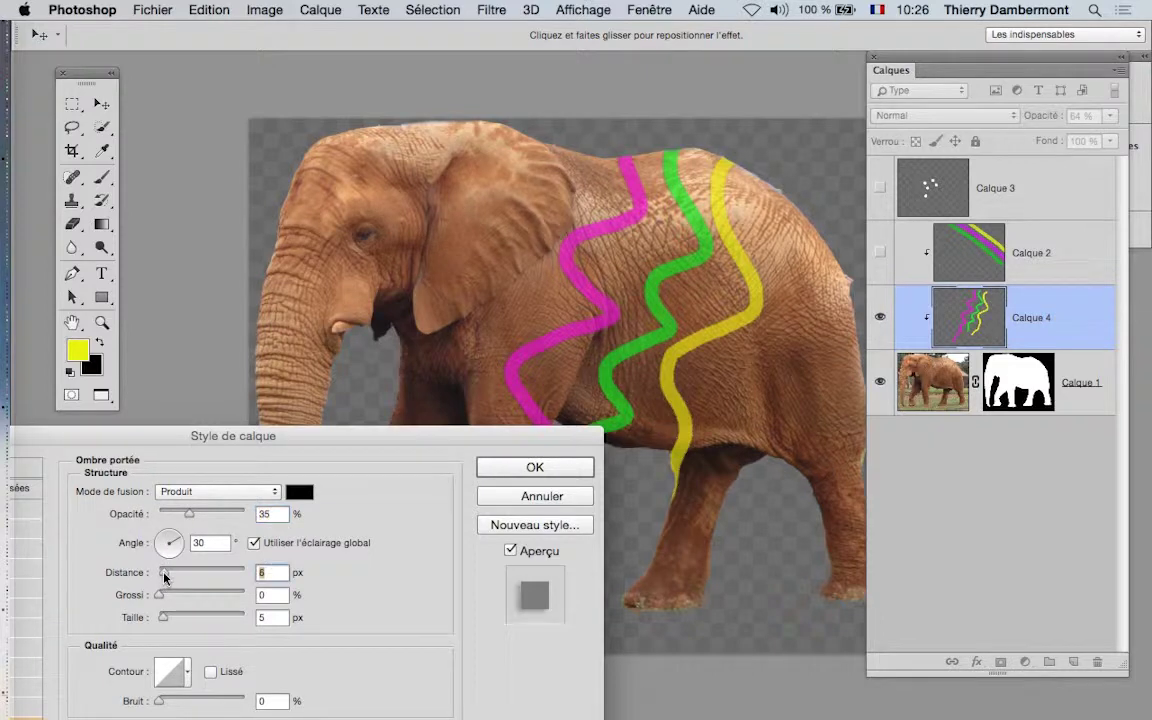
left_click_drag(210, 516, 229, 514)
left_click_drag(158, 627, 172, 619)
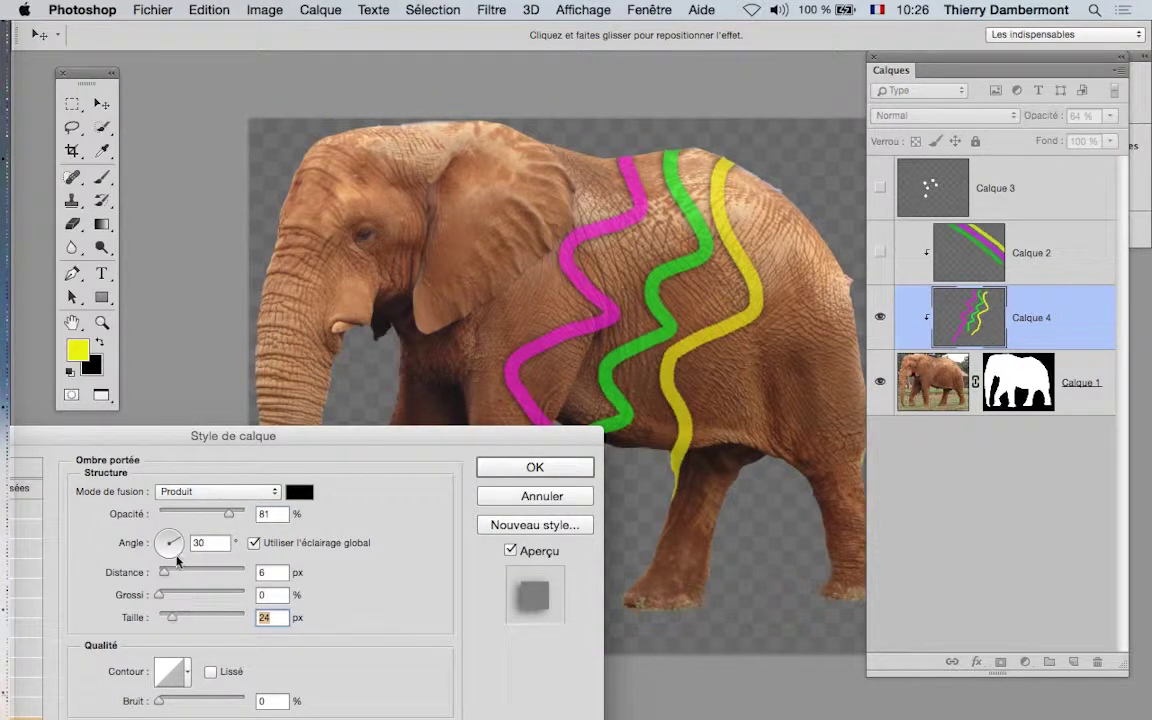
left_click_drag(168, 573, 162, 576)
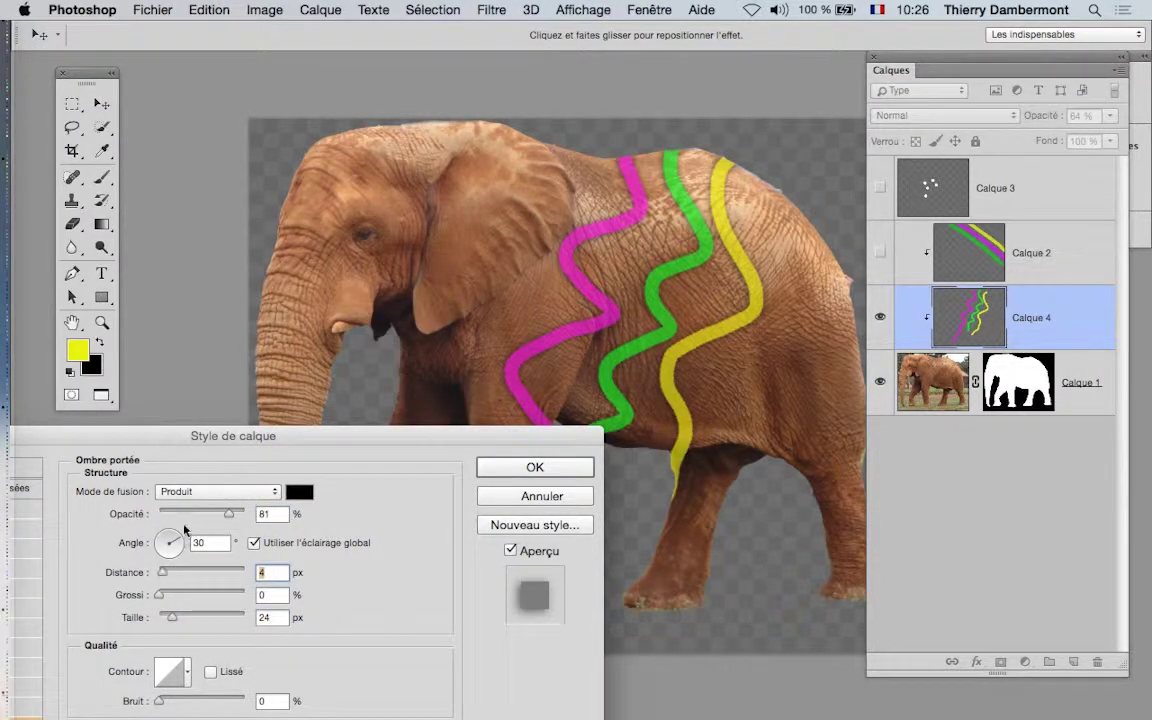
left_click_drag(229, 516, 249, 518)
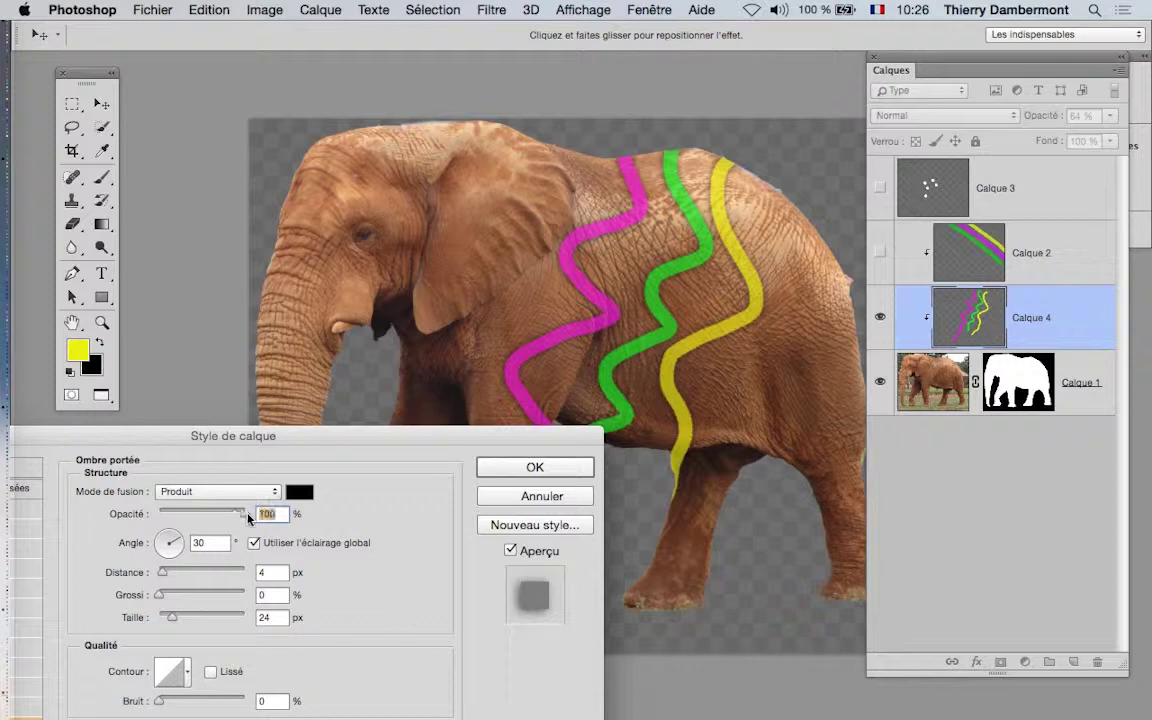
left_click(495, 466)
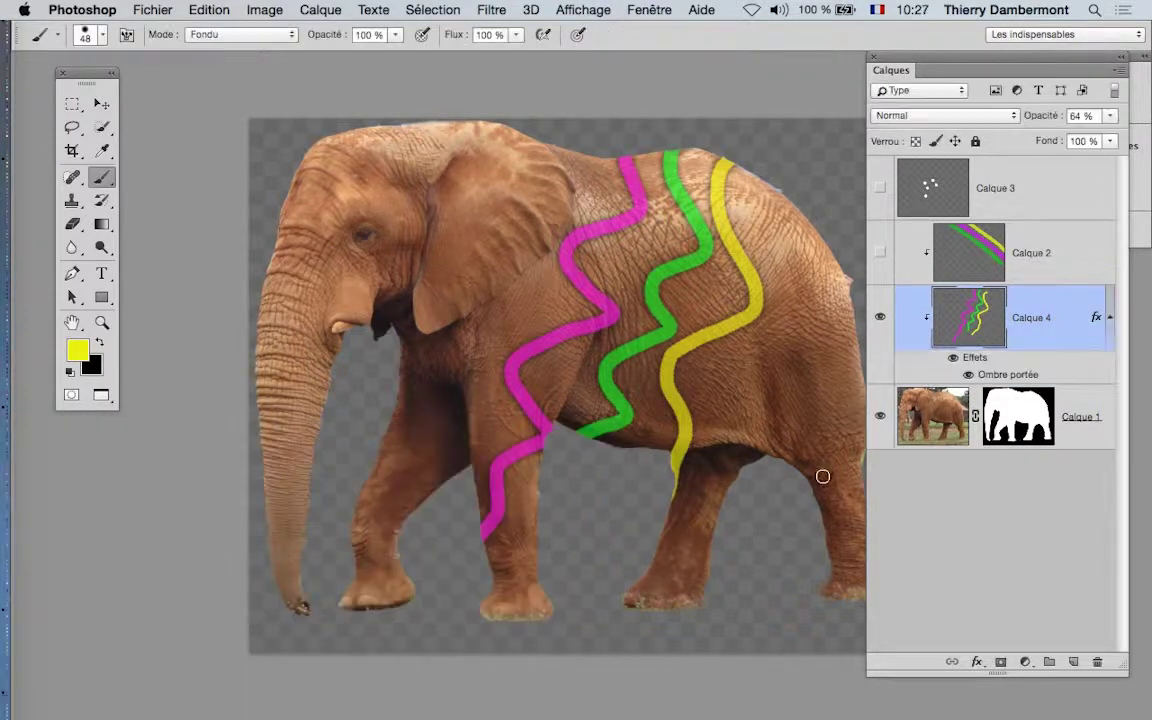
Step: Save the edited smart object contents and compare the zigzag elephant with the two striped elephants in the prairie composition
left_click(155, 11)
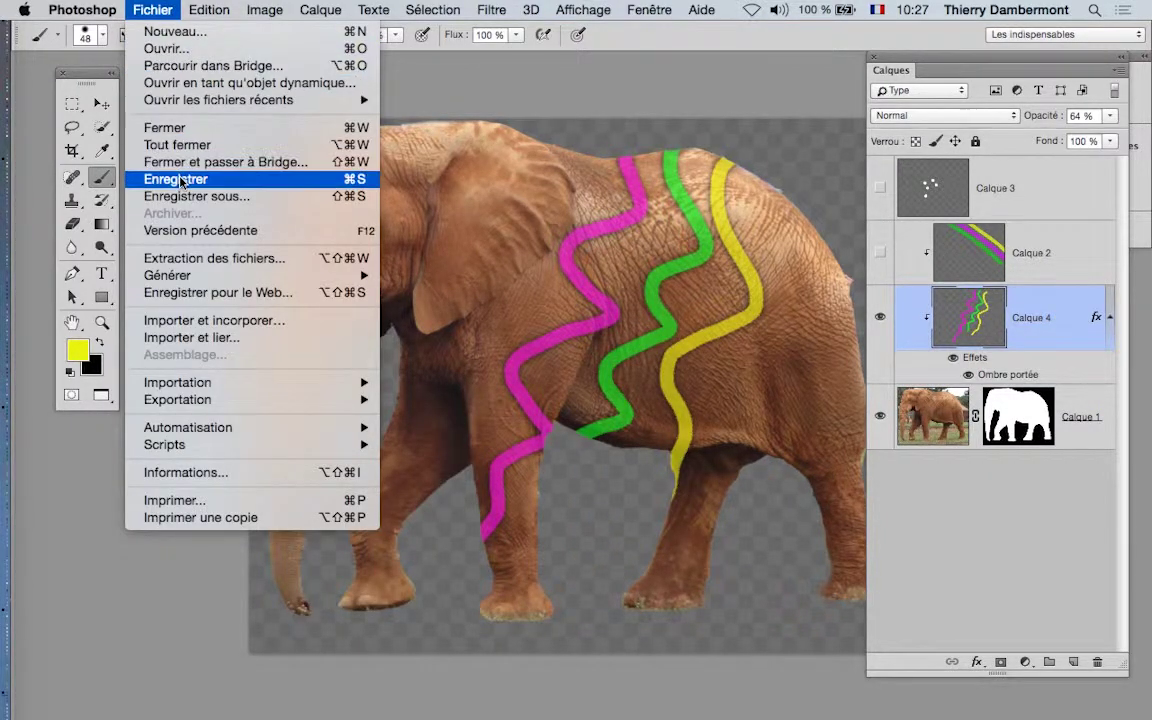
left_click(179, 181)
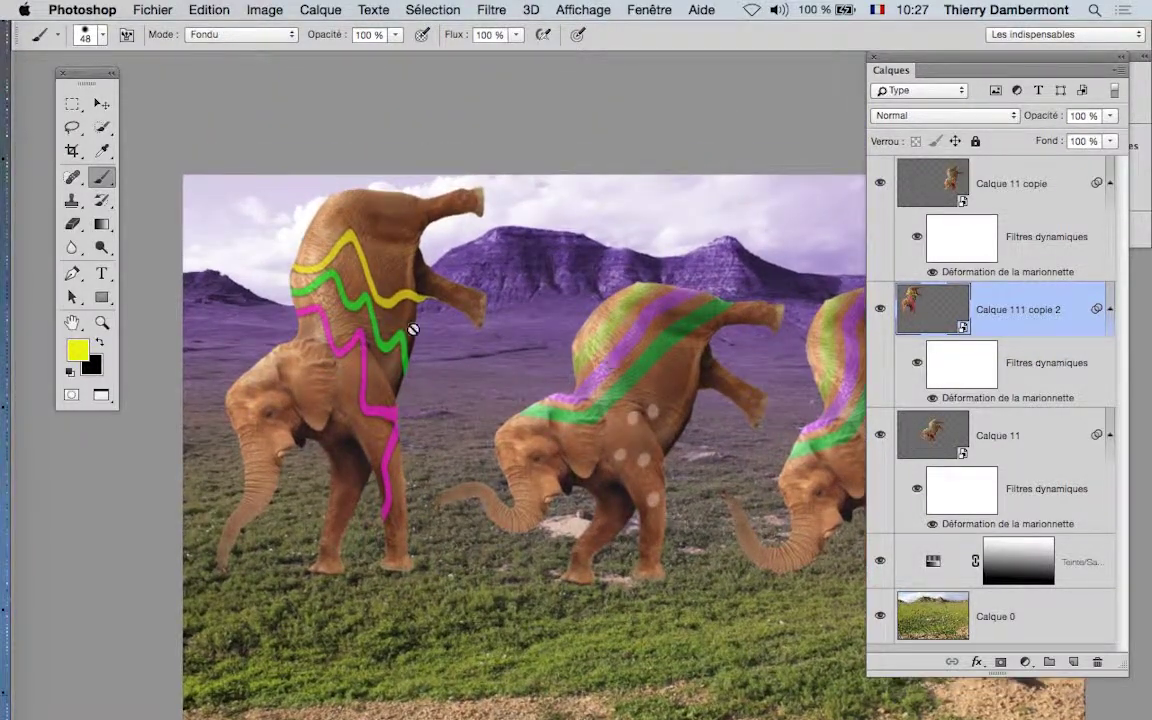
scroll(340, 308, "up", 3)
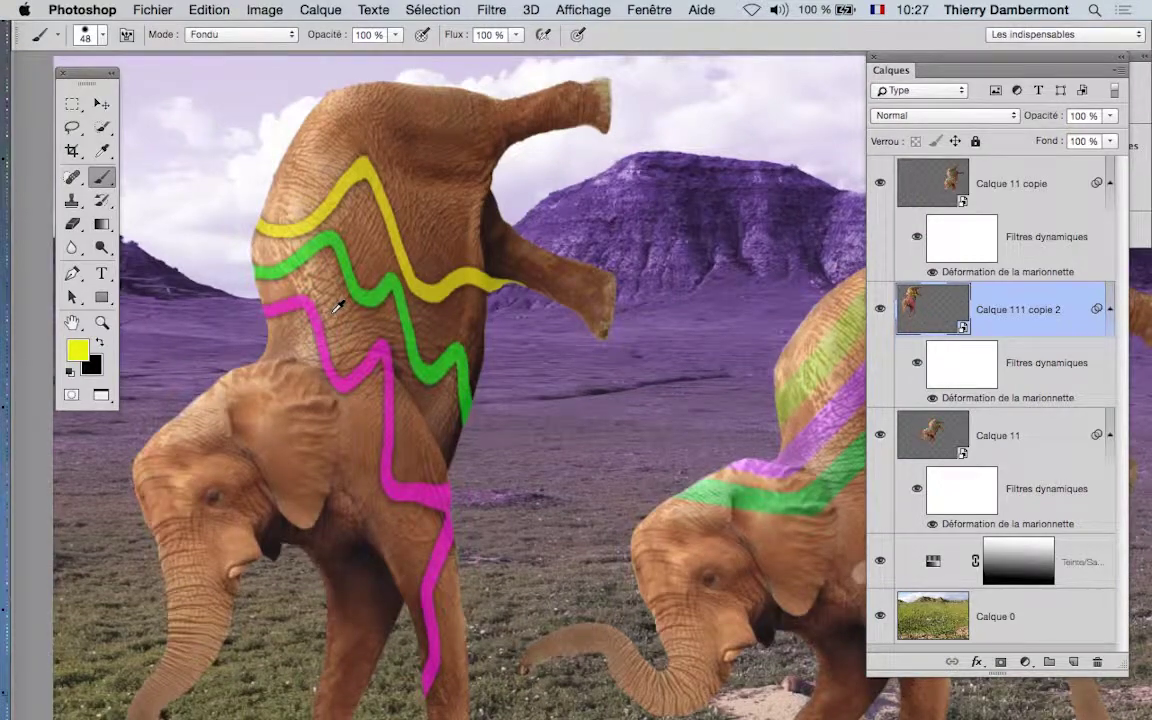
scroll(338, 308, "down", 2)
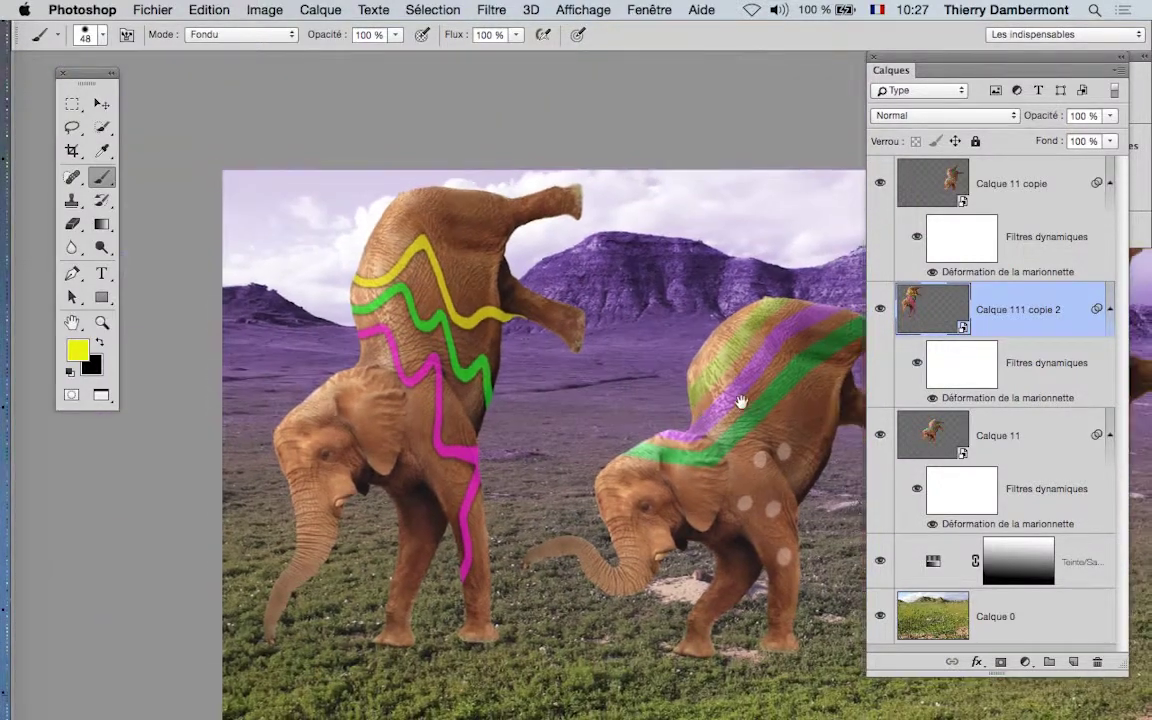
left_click_drag(738, 403, 553, 352)
scroll(706, 383, "down", 2)
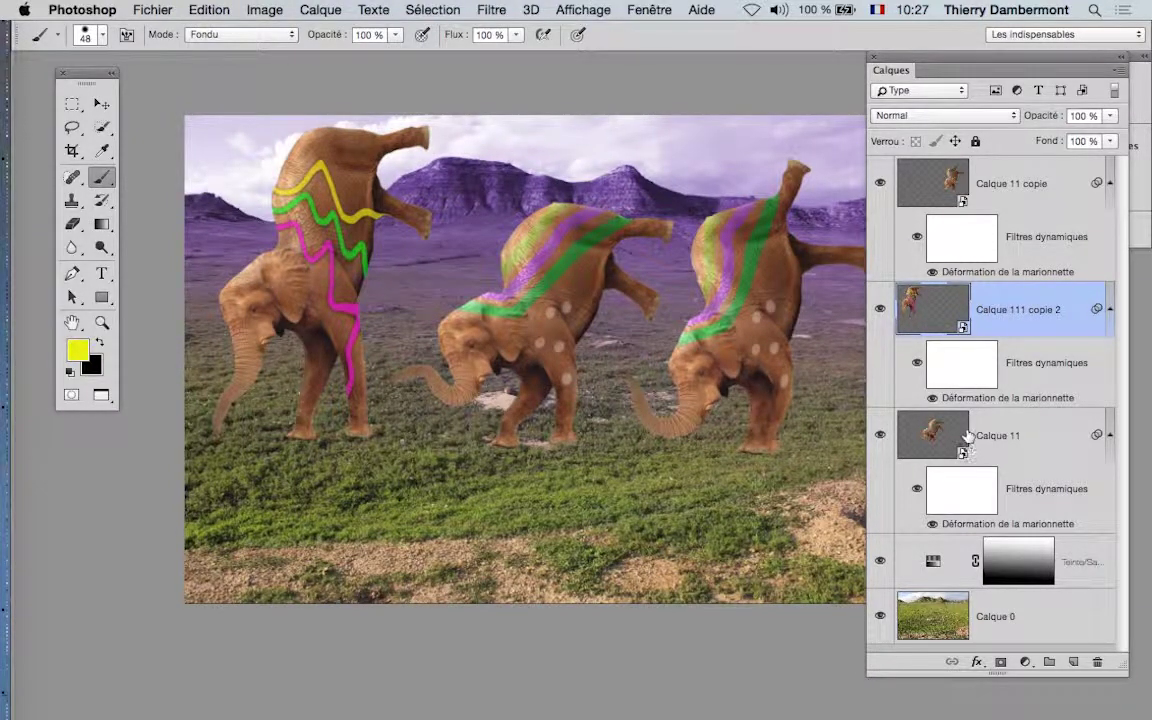
scroll(445, 262, "right", 5)
scroll(445, 262, "down", 2)
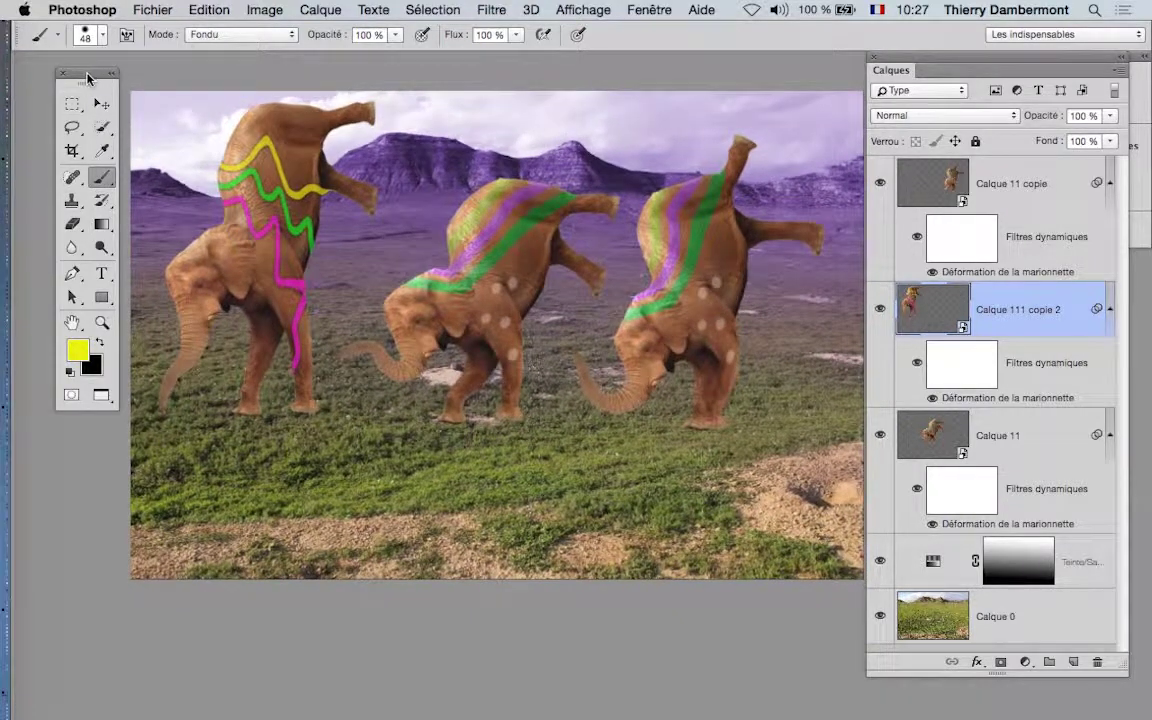
left_click_drag(88, 73, 59, 70)
scroll(348, 150, "right", 2)
scroll(348, 150, "right", 1)
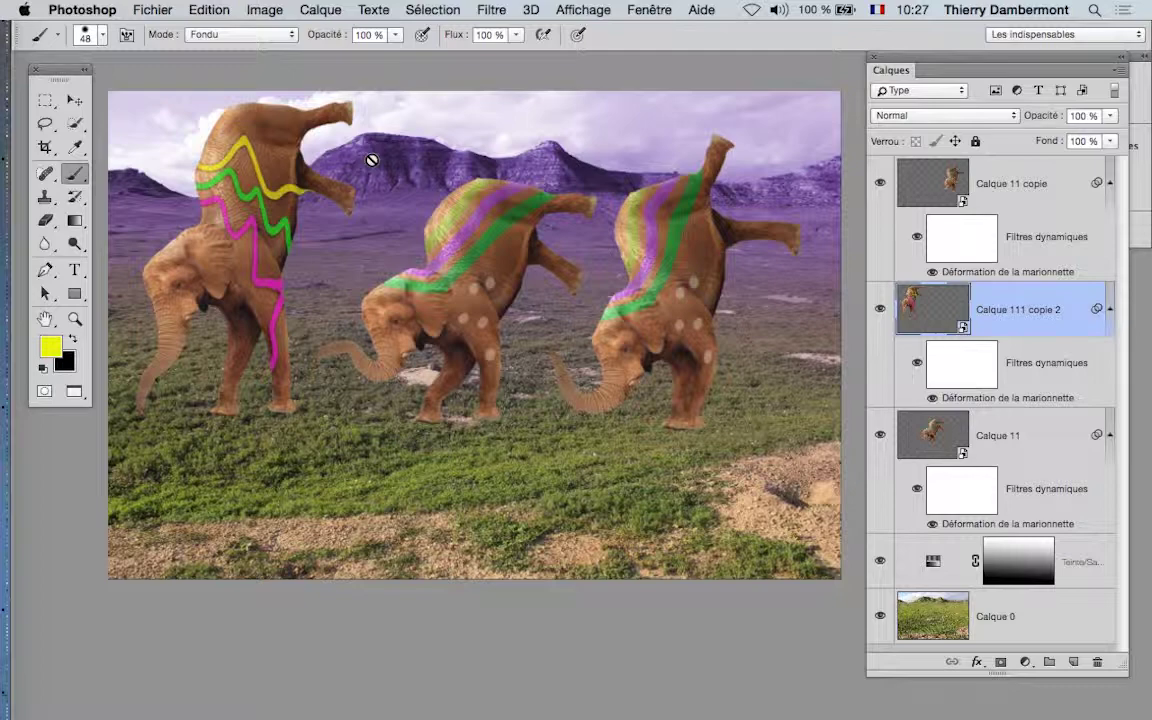
Step: Save the composition as a new Photoshop file named prairie et elephant - 05.psd in the quatrieme jour folder
left_click(153, 10)
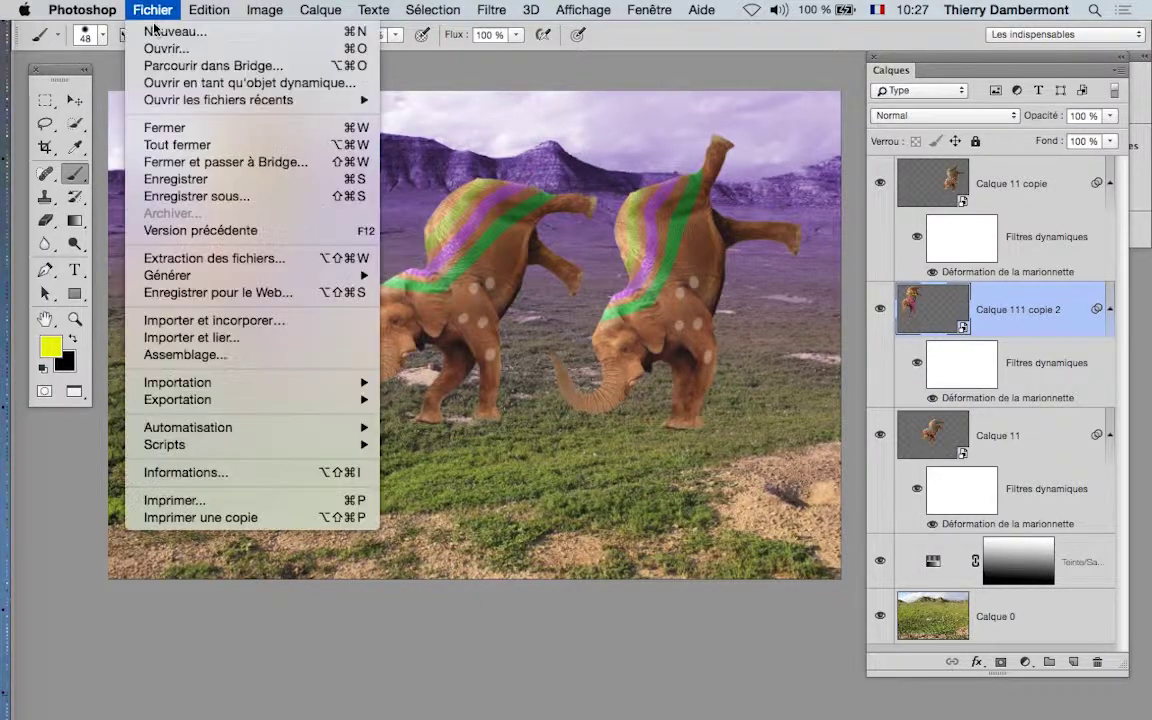
left_click(175, 179)
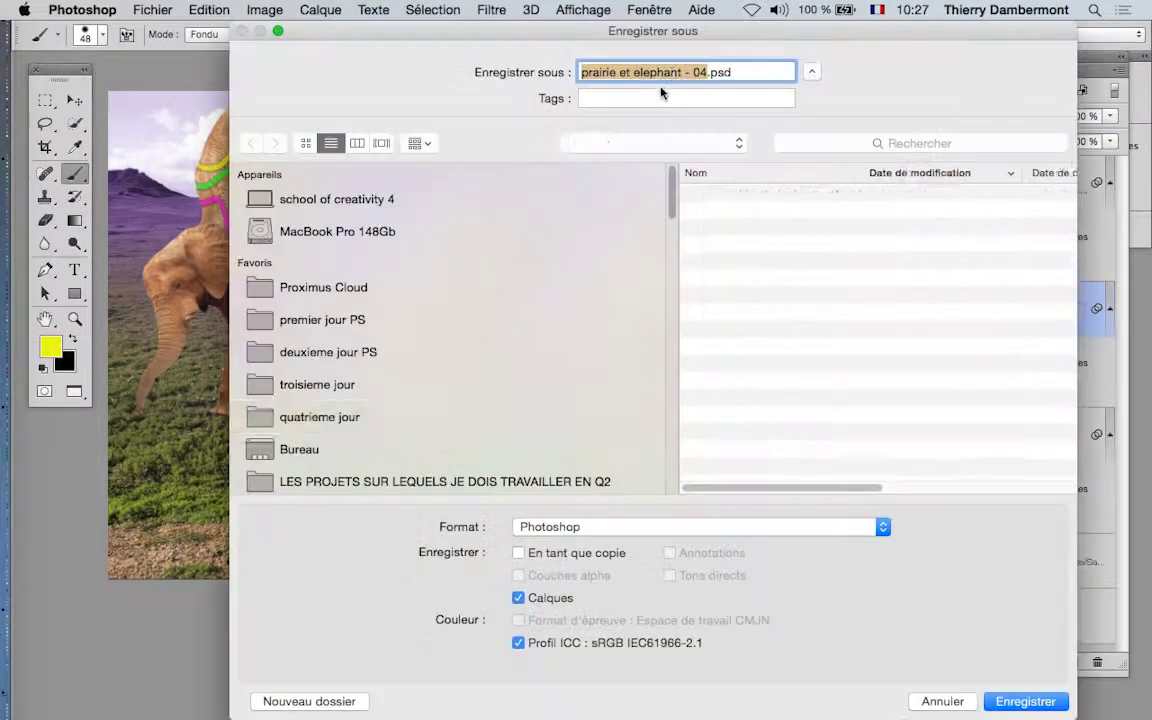
key("Right")
key("BackSpace")
type("5")
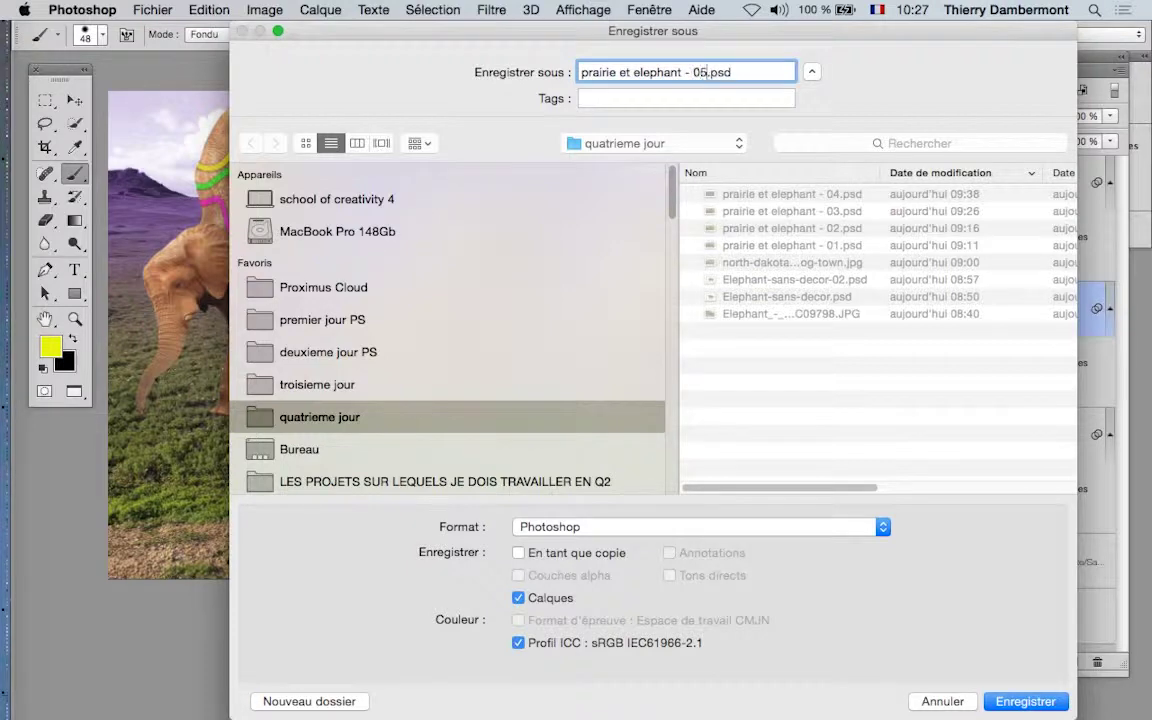
key("Return")
left_click(940, 337)
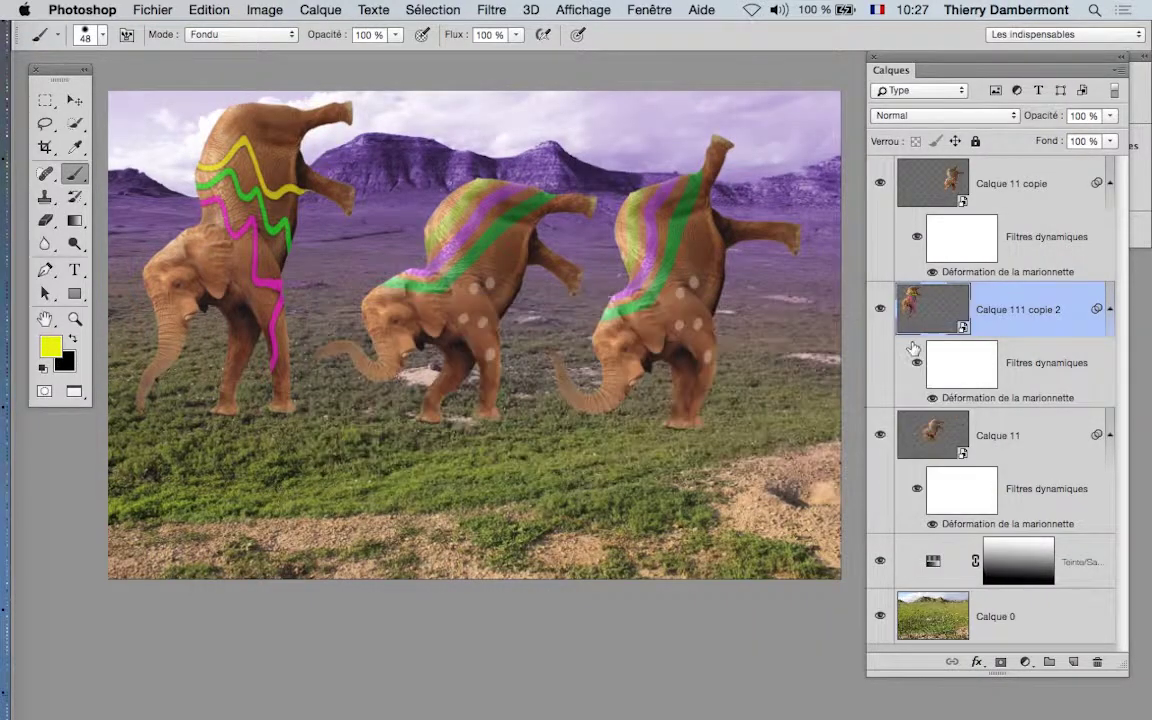